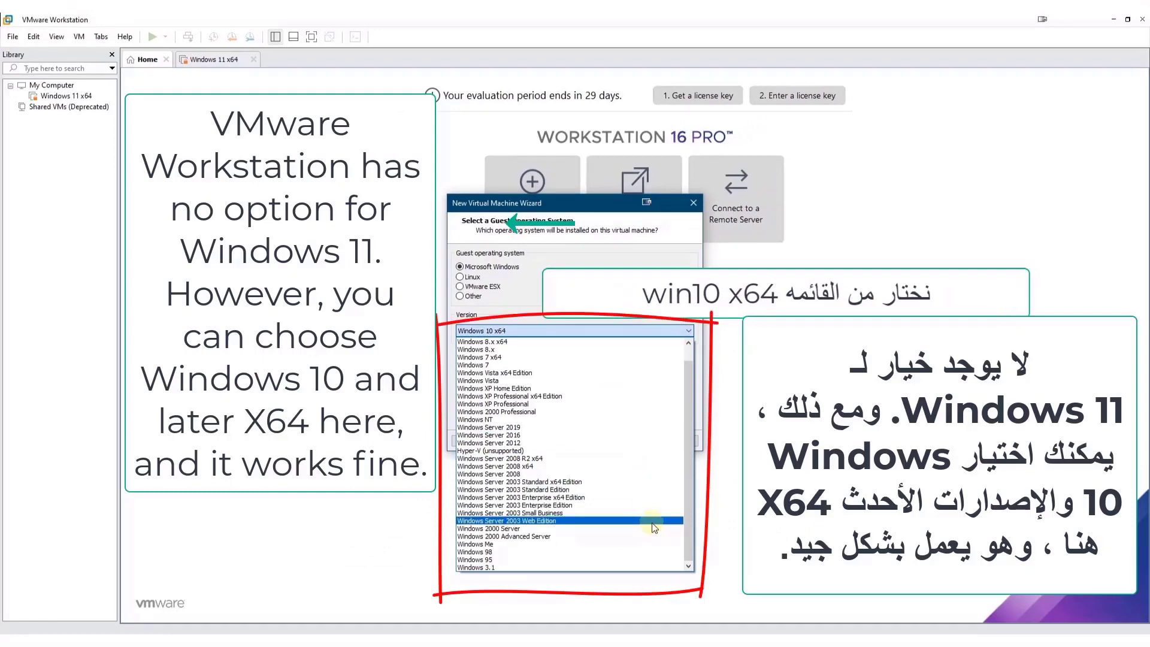
Step: Set the guest version to Windows 10 x64, name the VM 'Windows 11x64', and keep UEFI Secure Boot
scroll(639, 473, "up", 1)
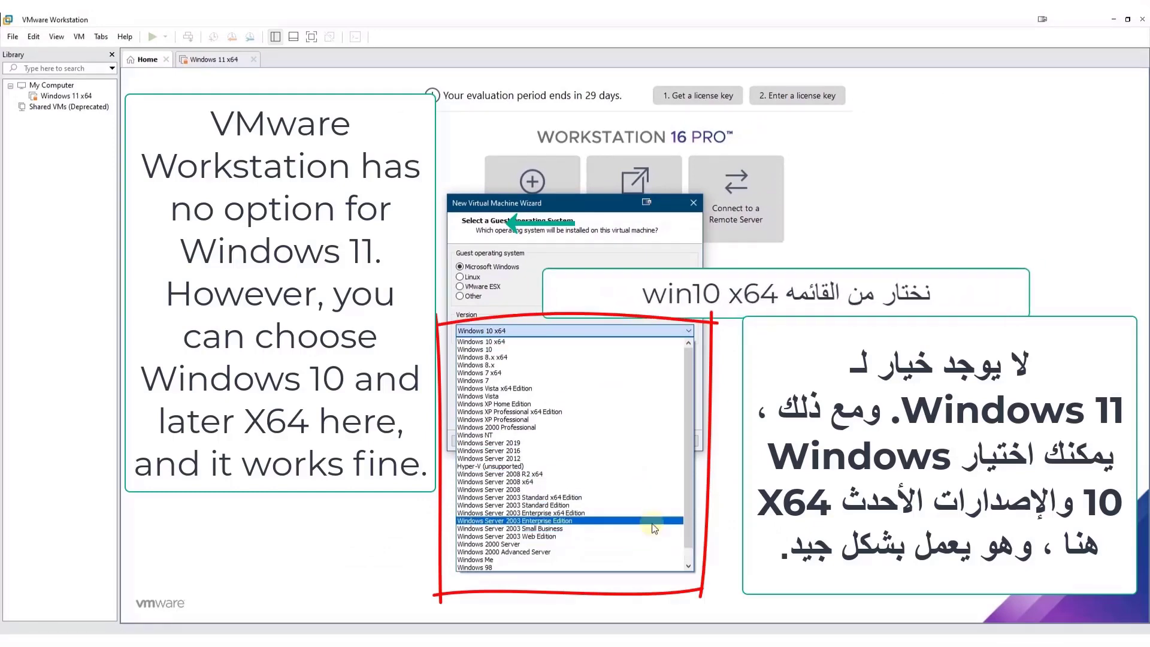
left_click(524, 341)
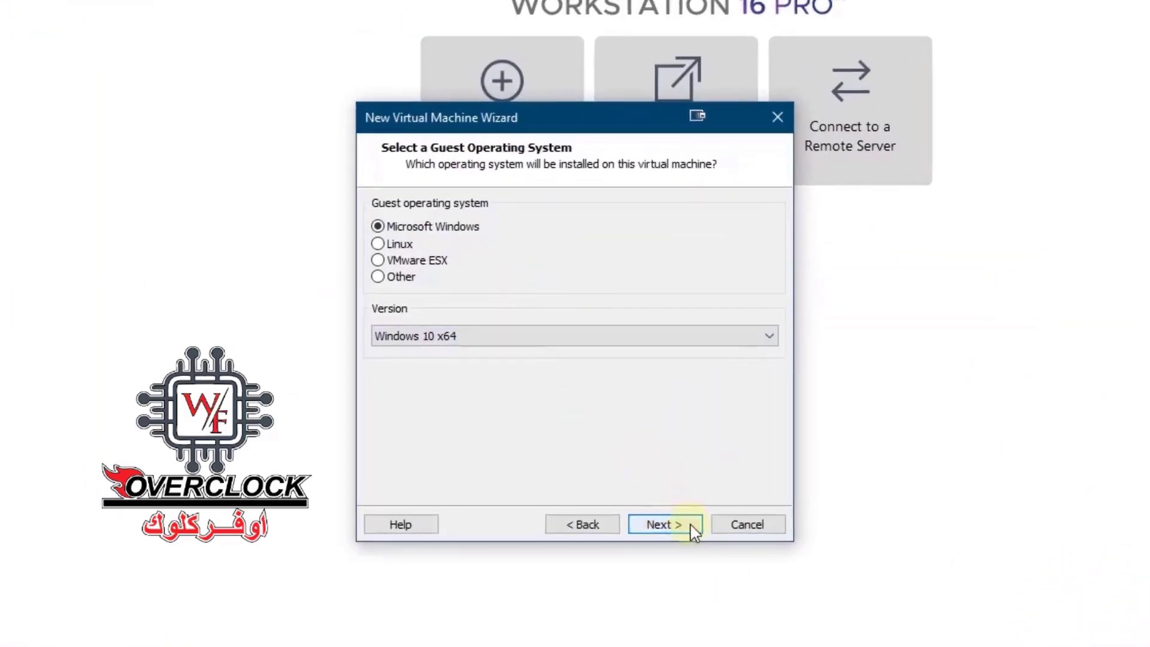
left_click(685, 519)
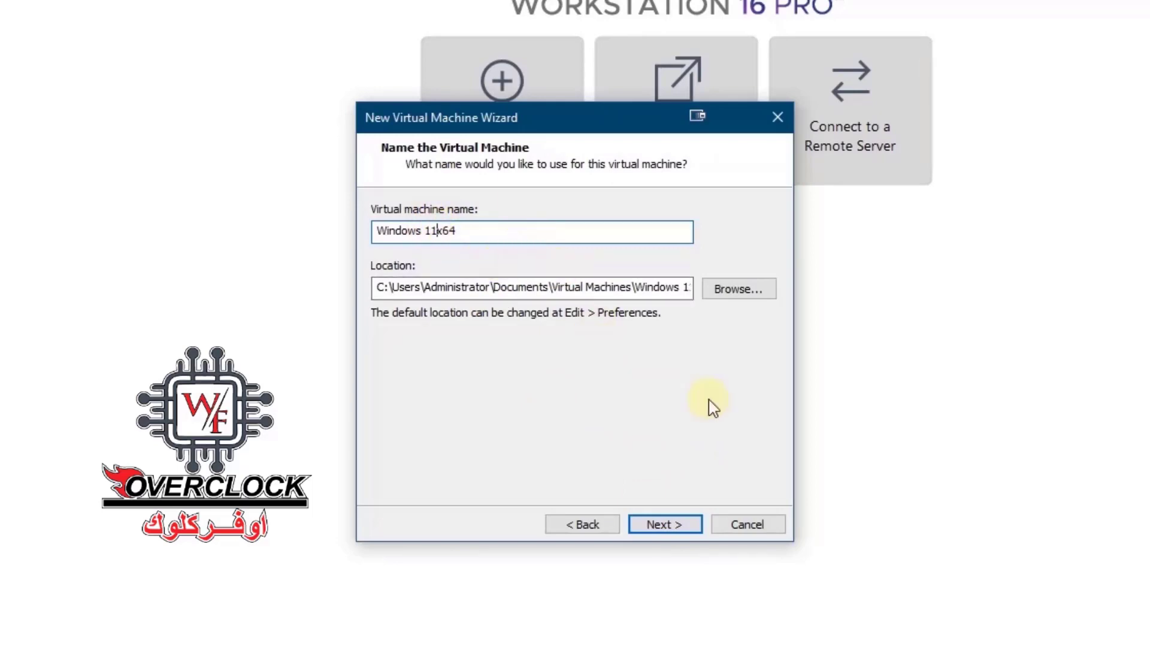
left_click(662, 527)
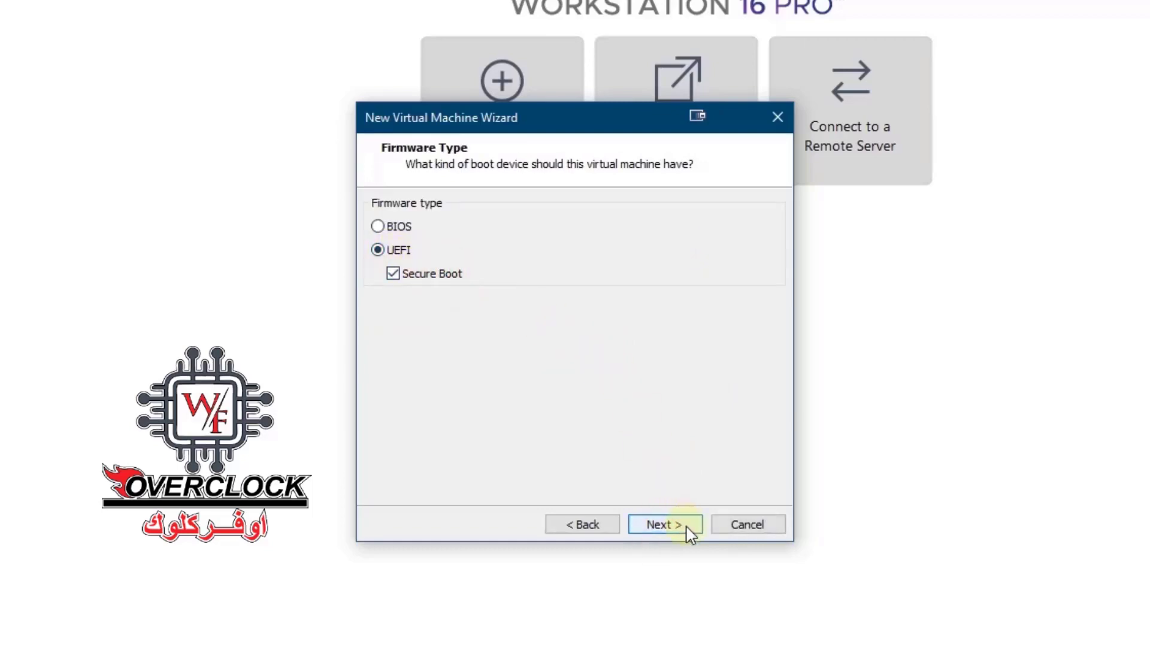
key("Return")
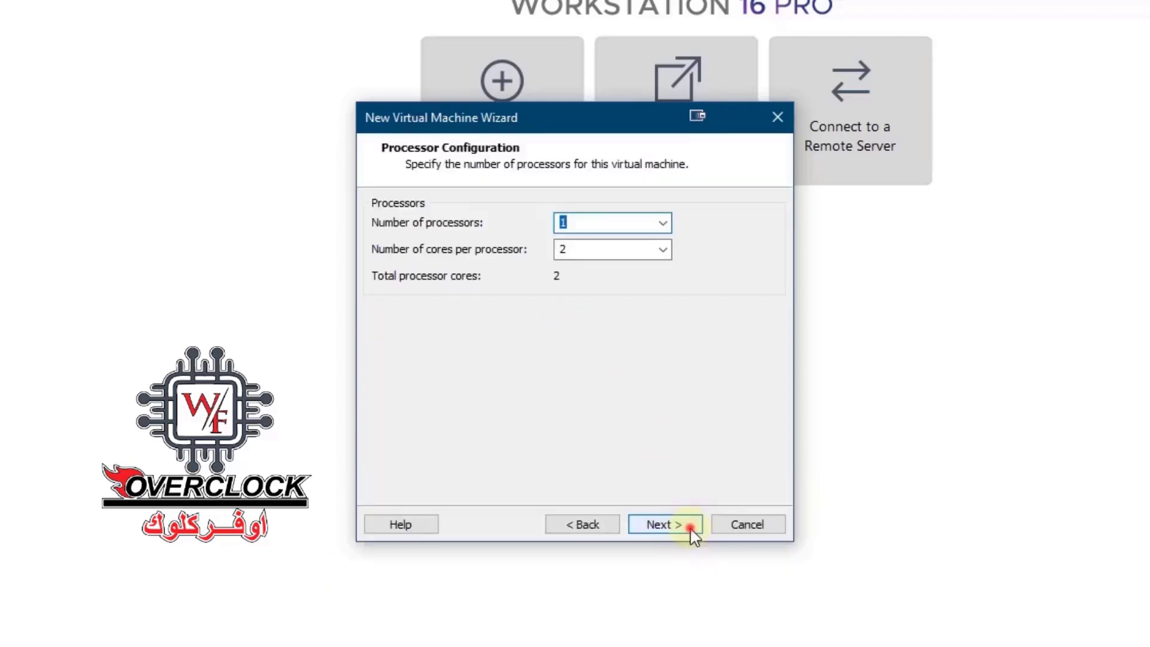
Step: Keep 1 processor with 2 cores, set memory to 16192 MB, and accept NAT and LSI Logic SAS
left_click(689, 530)
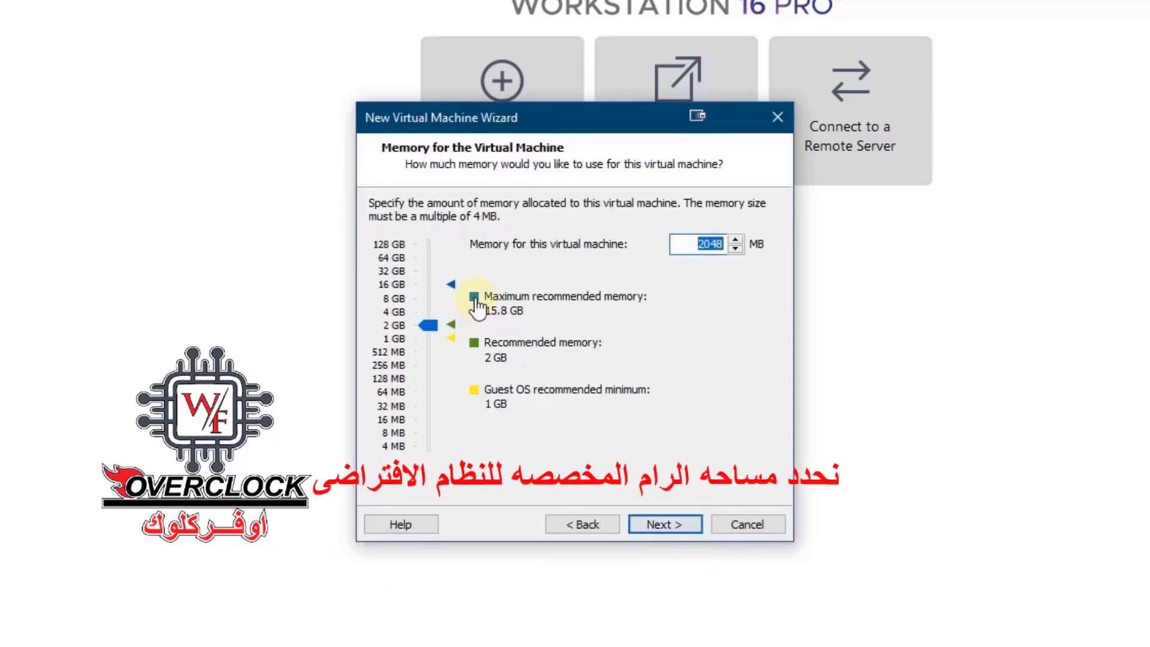
left_click(452, 288)
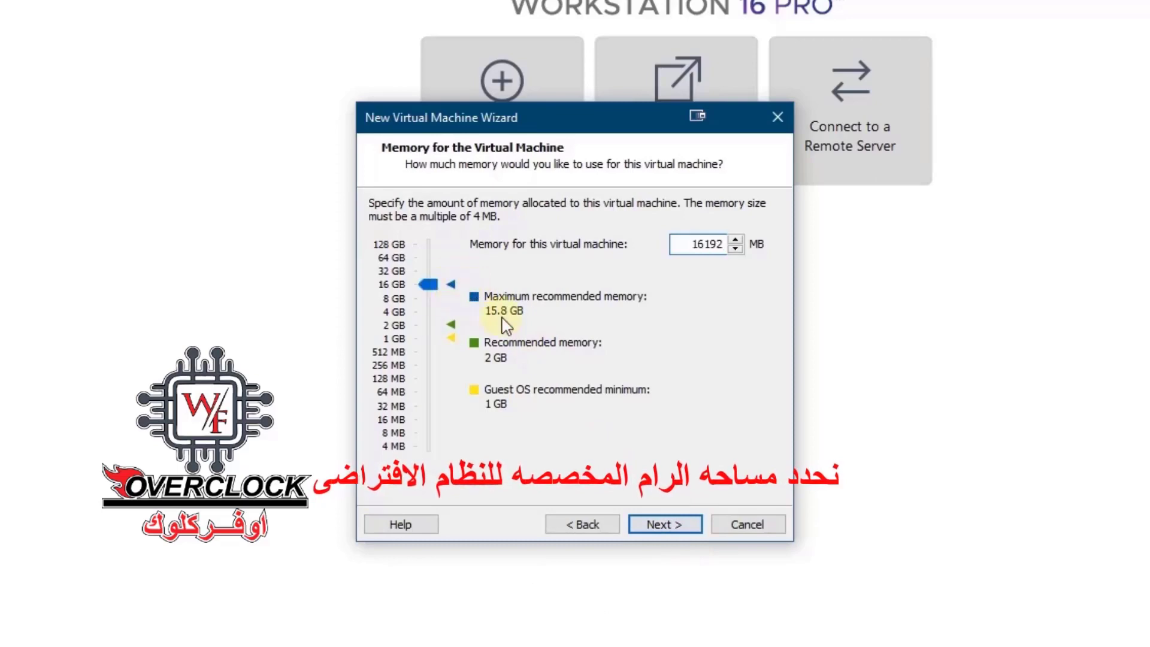
left_click(683, 535)
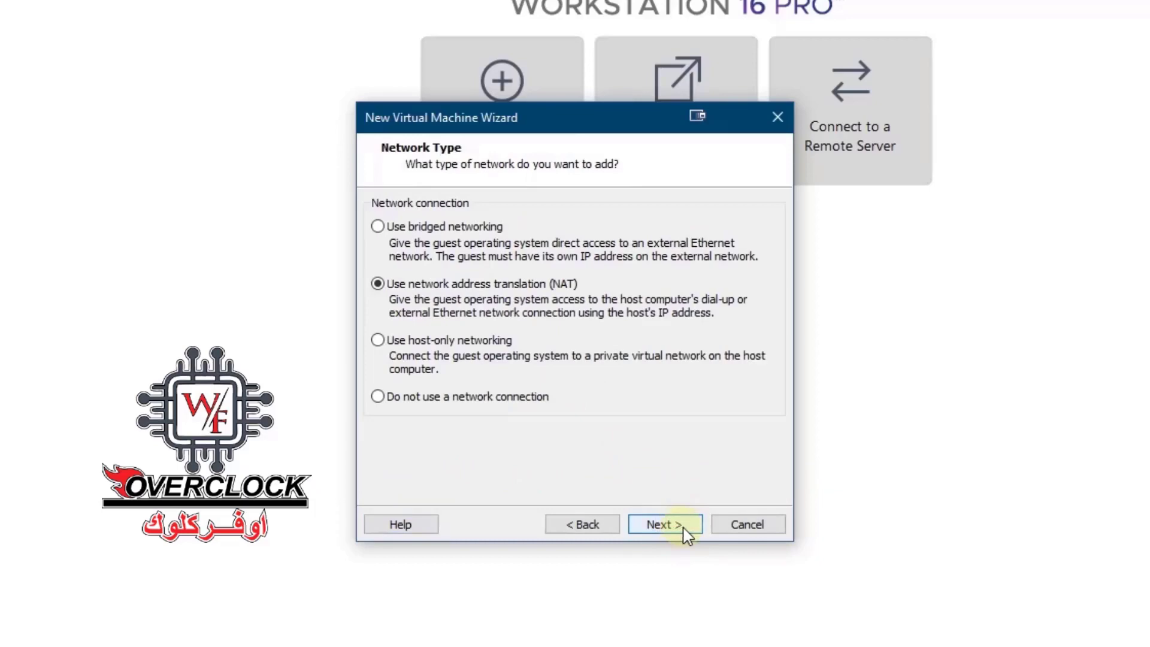
left_click(687, 535)
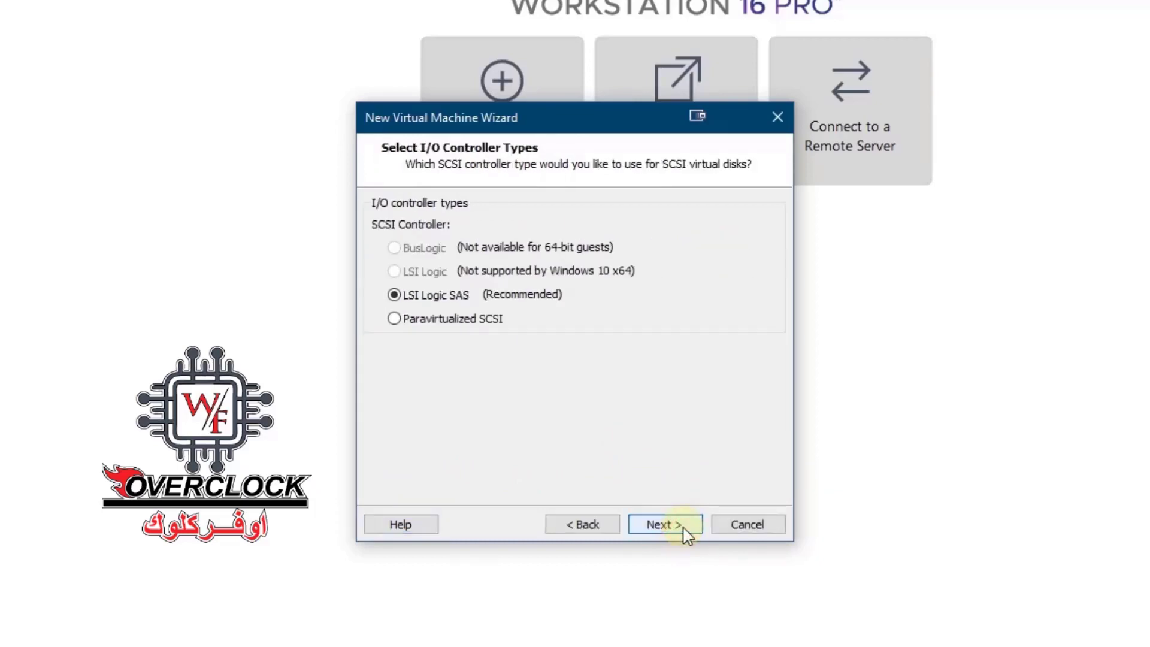
left_click(686, 535)
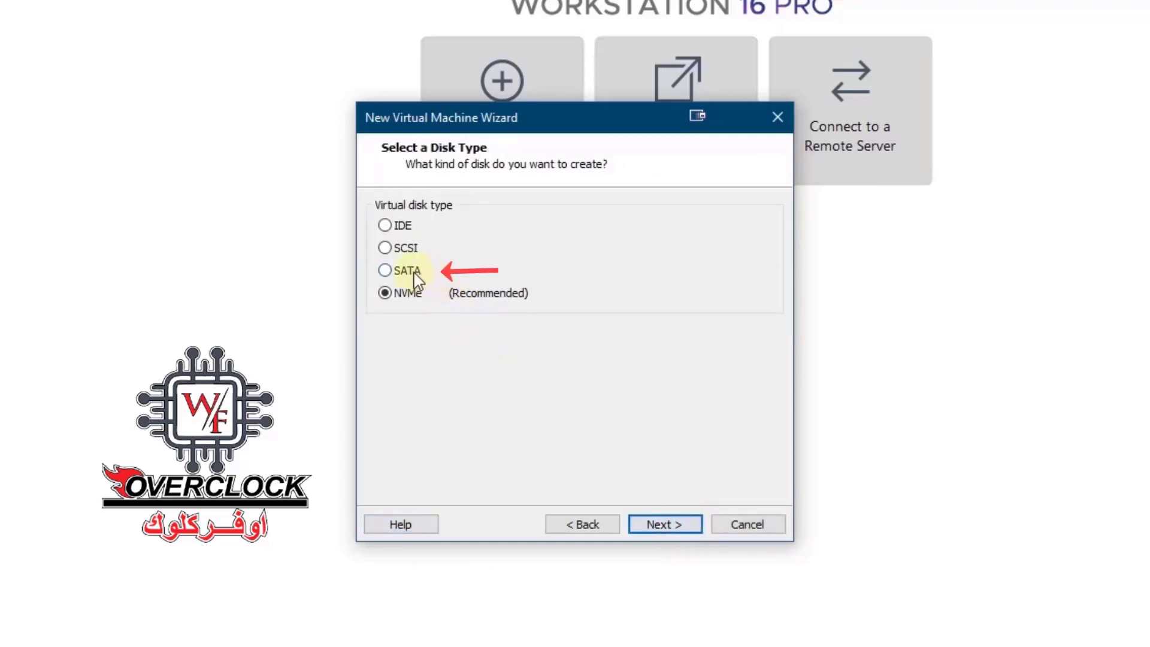
Step: Choose a SATA disk and create a new 60 GB single-file virtual disk
left_click(695, 527)
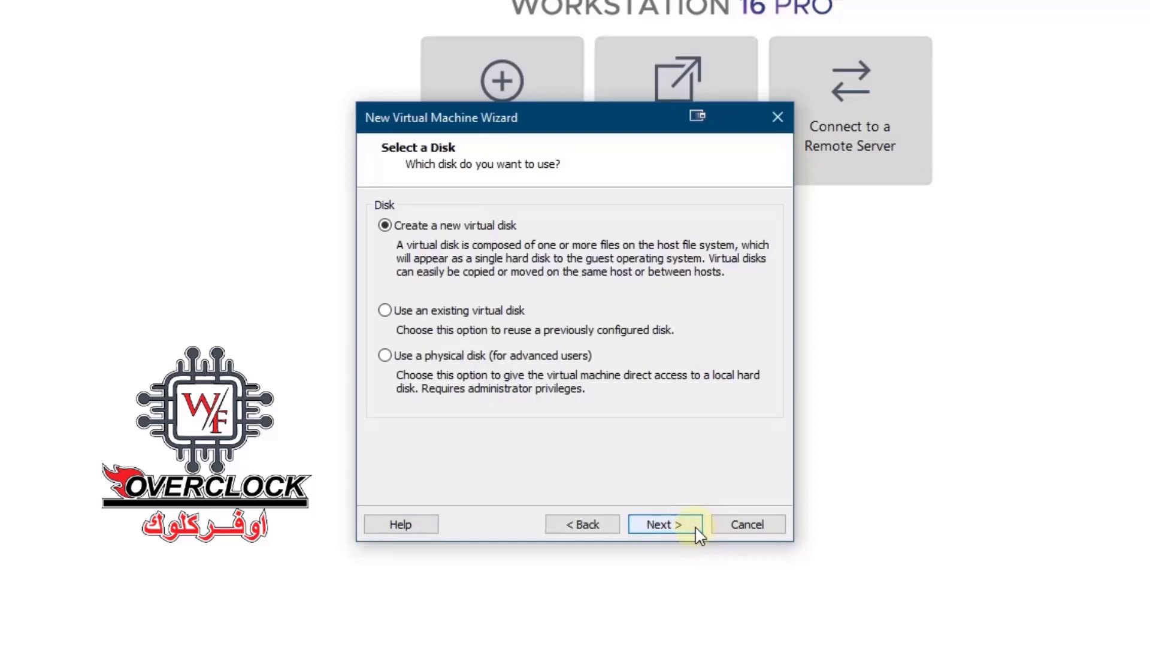
left_click(696, 529)
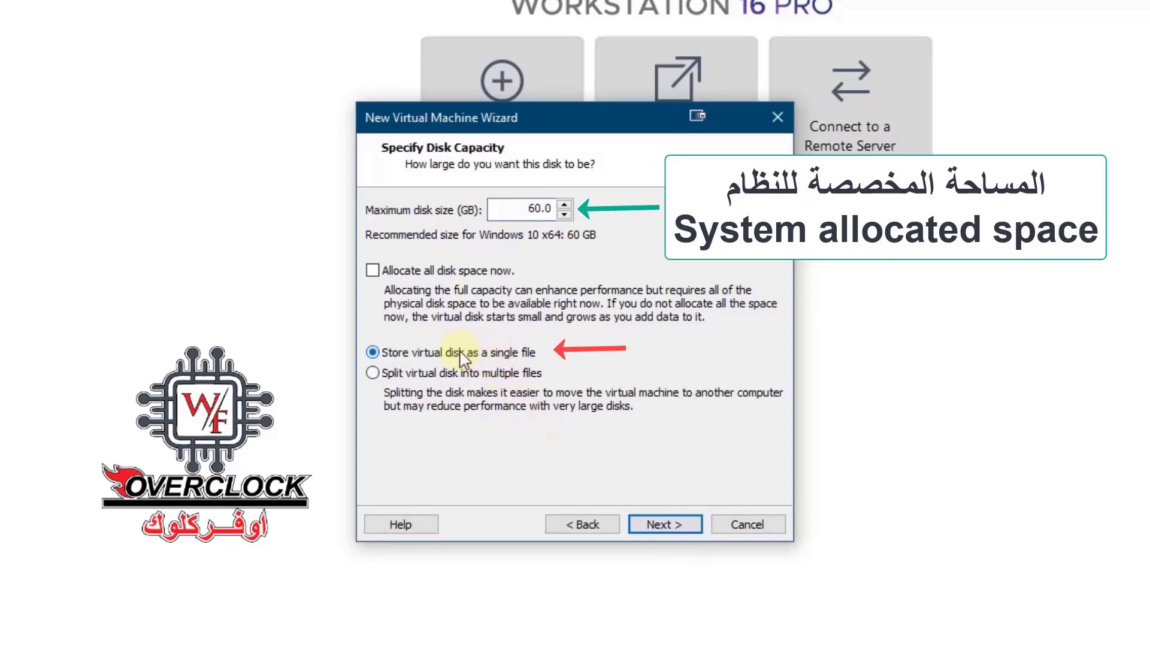
left_click(687, 527)
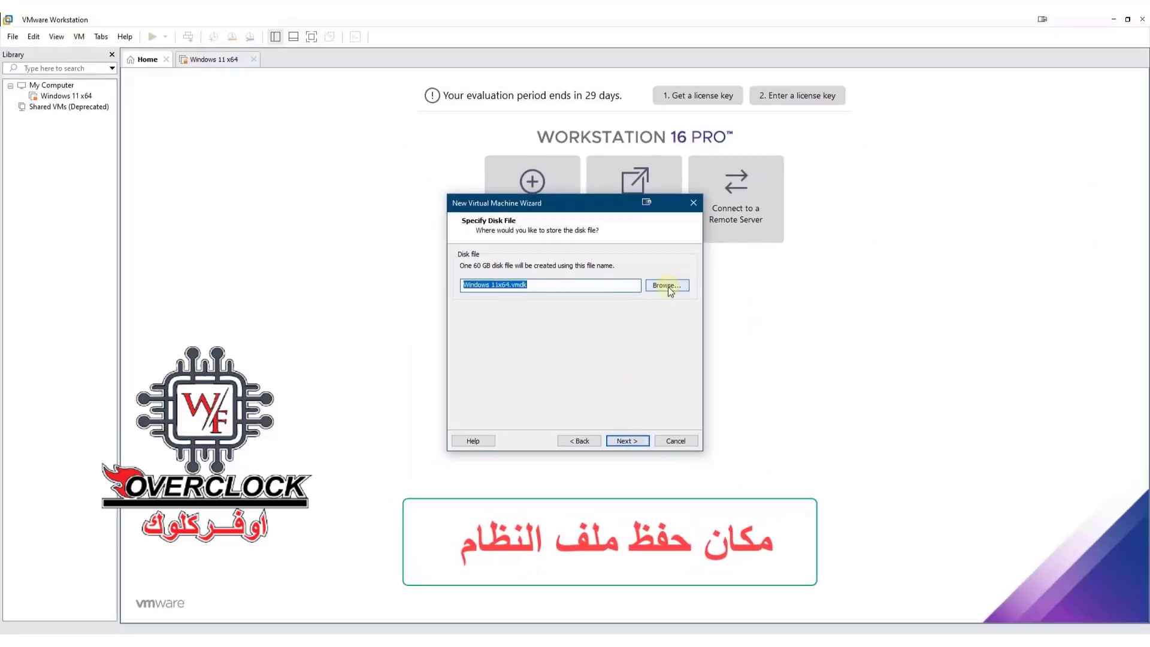
Step: Store the disk file in D:\New folder and complete the new VM wizard
left_click(667, 286)
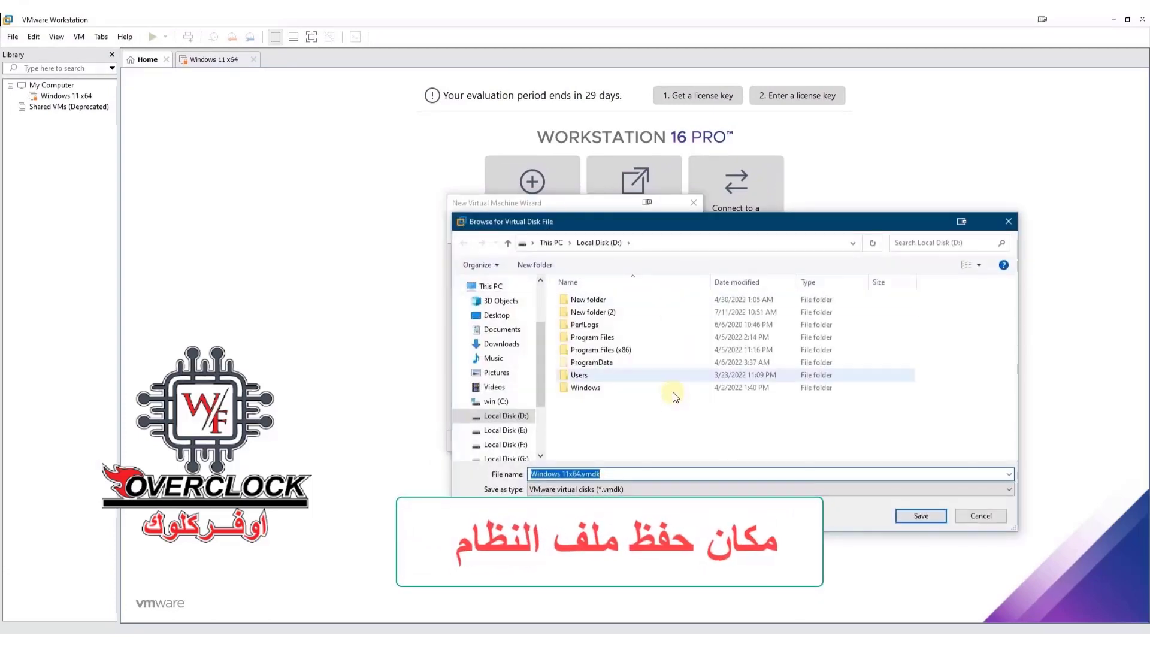
double_click(593, 299)
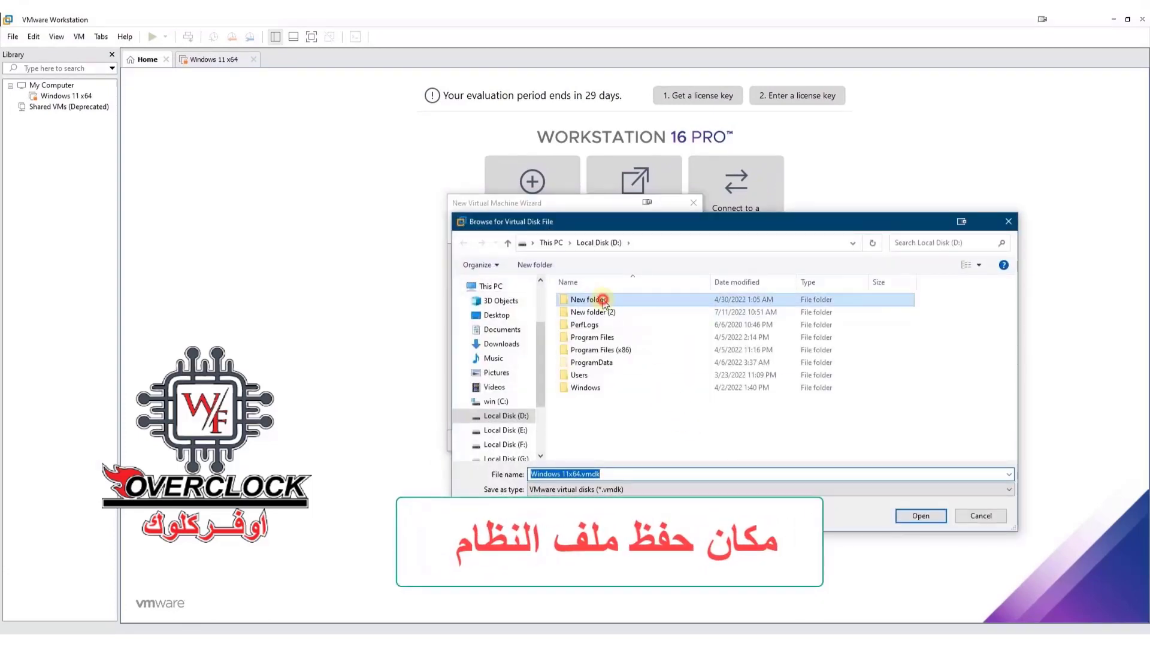
left_click(921, 516)
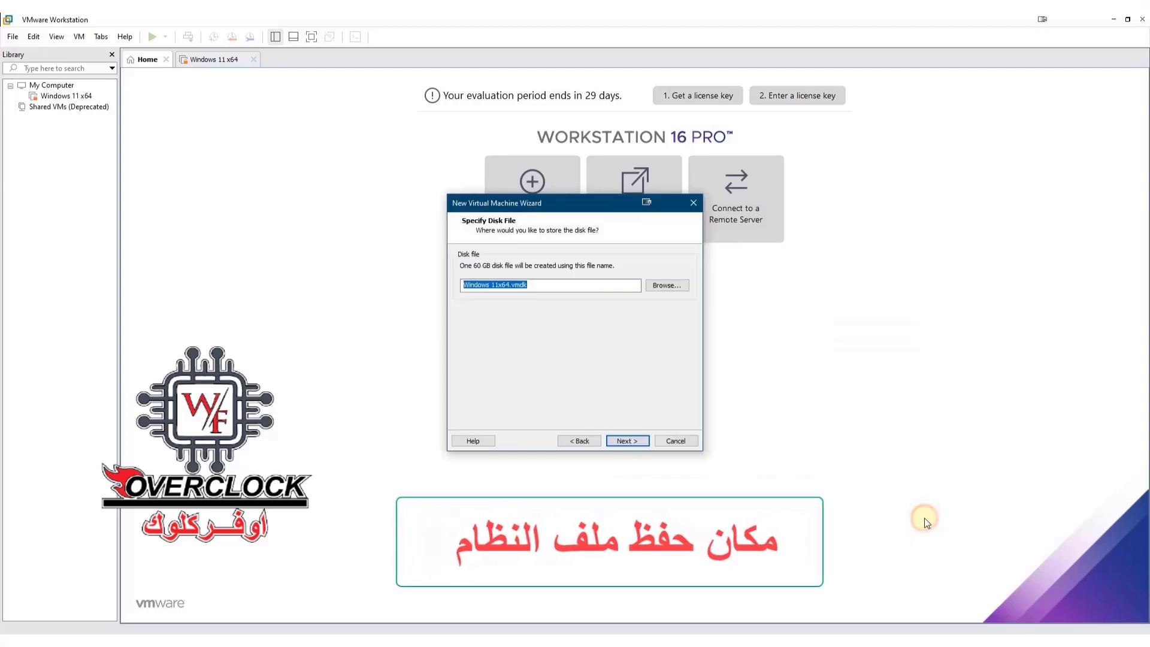
left_click(665, 507)
left_click(666, 509)
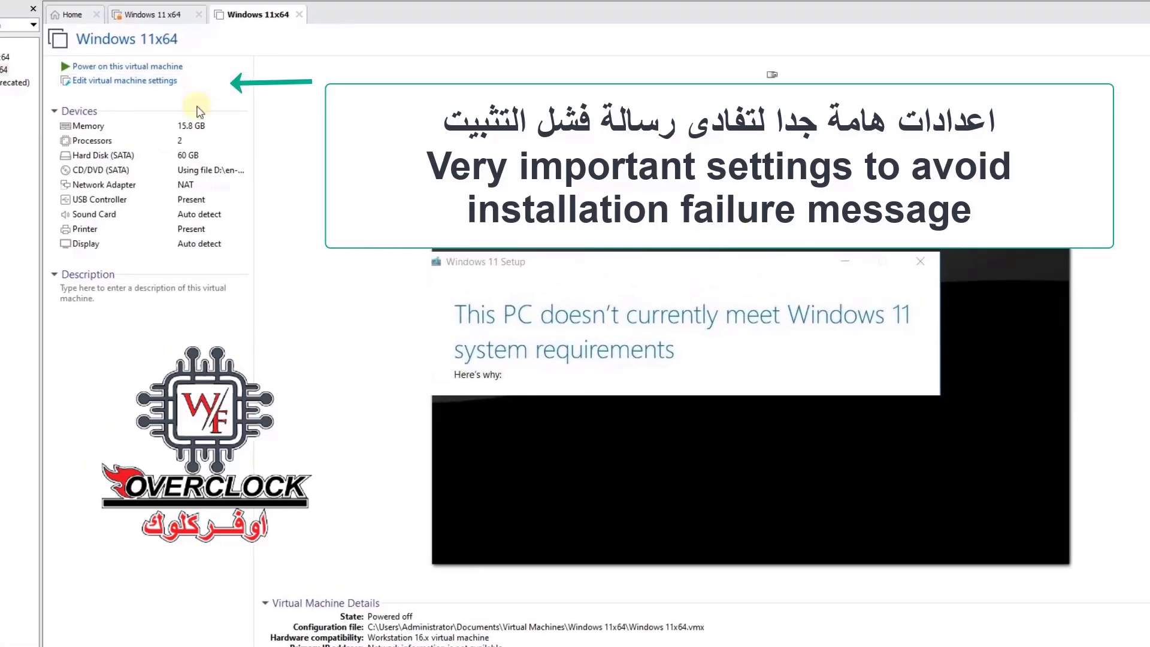
Step: Encrypt the Windows 11x64 VM with a password under Options > Access Control
key("ctrl+d")
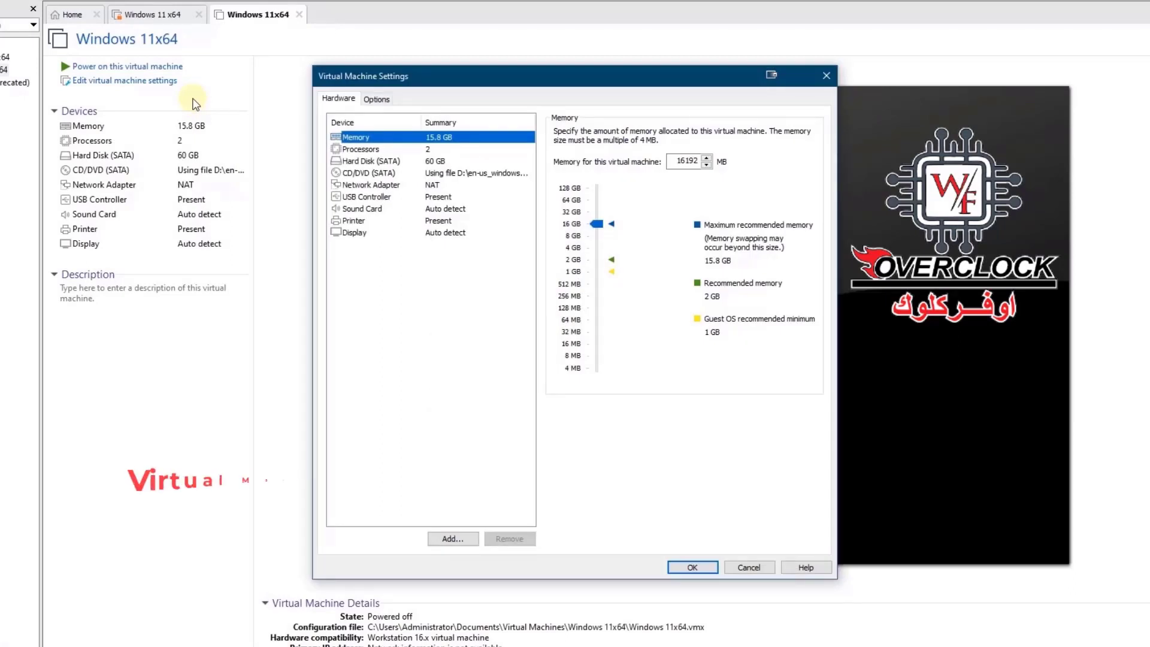
left_click(377, 100)
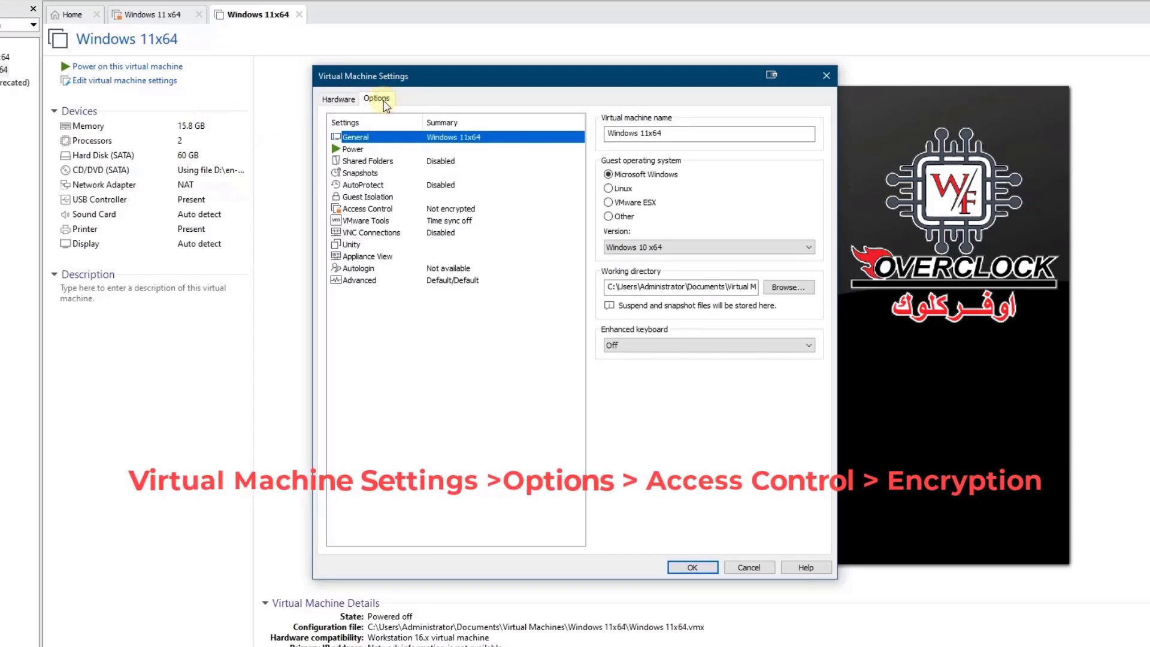
left_click(364, 209)
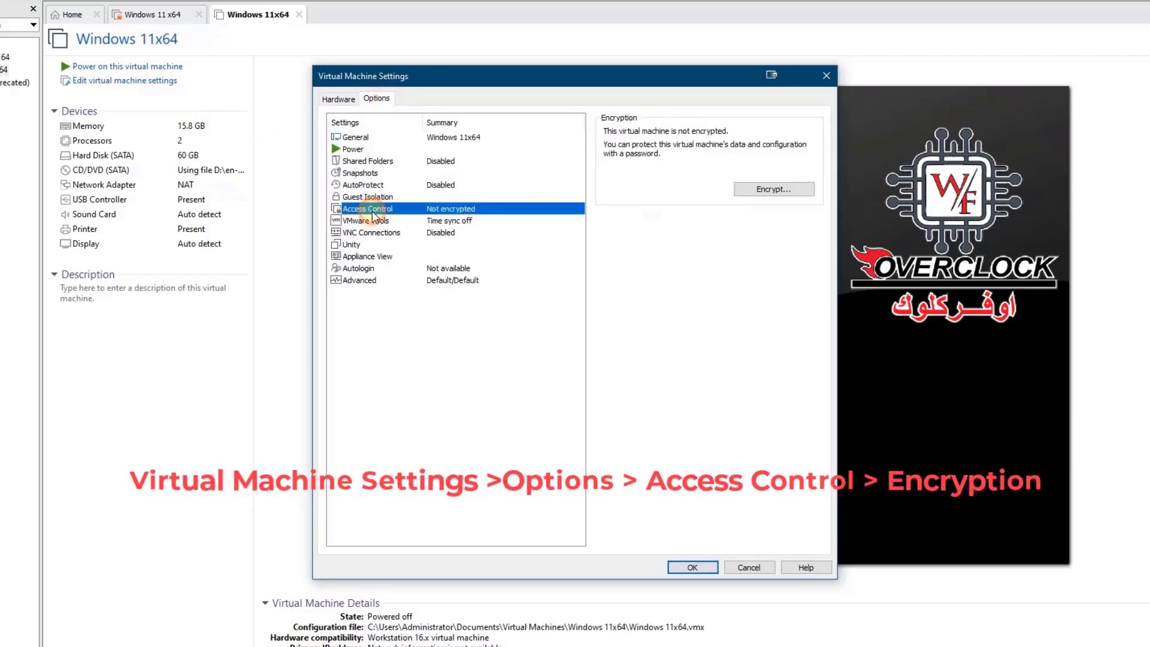
left_click(796, 192)
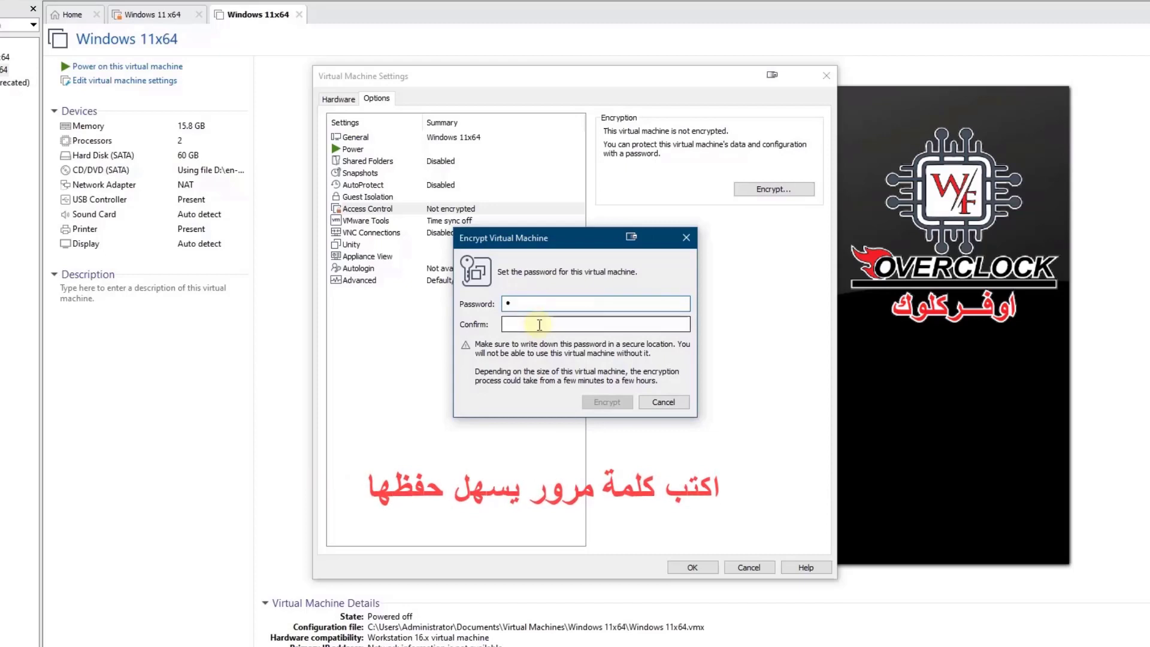
type("1")
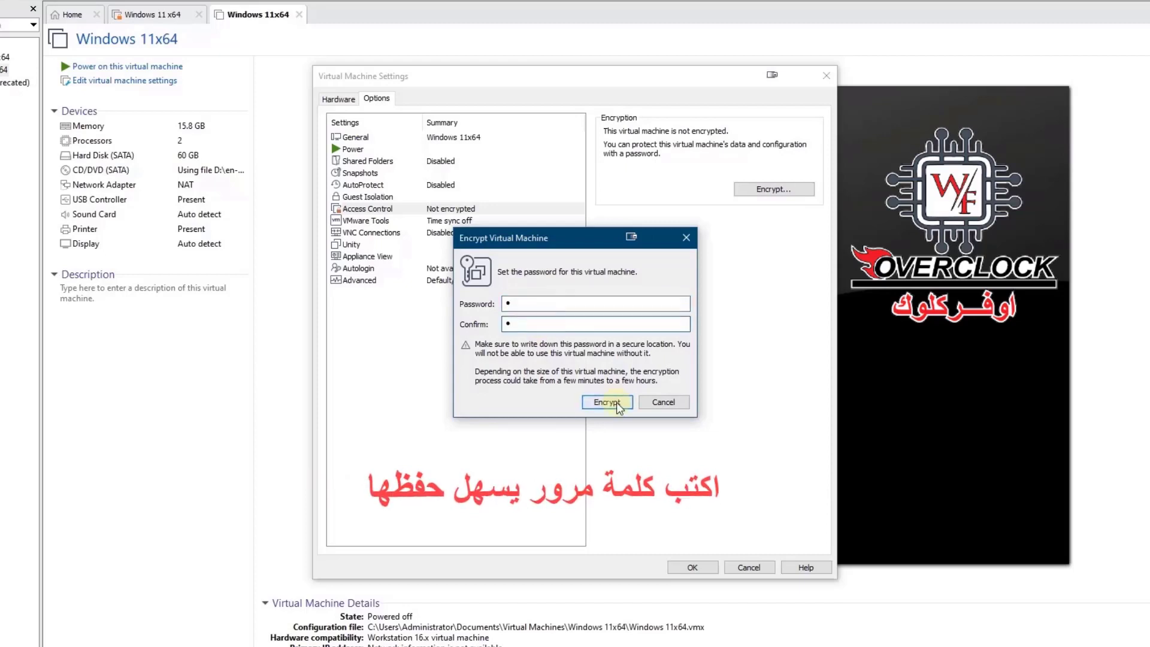
left_click(616, 403)
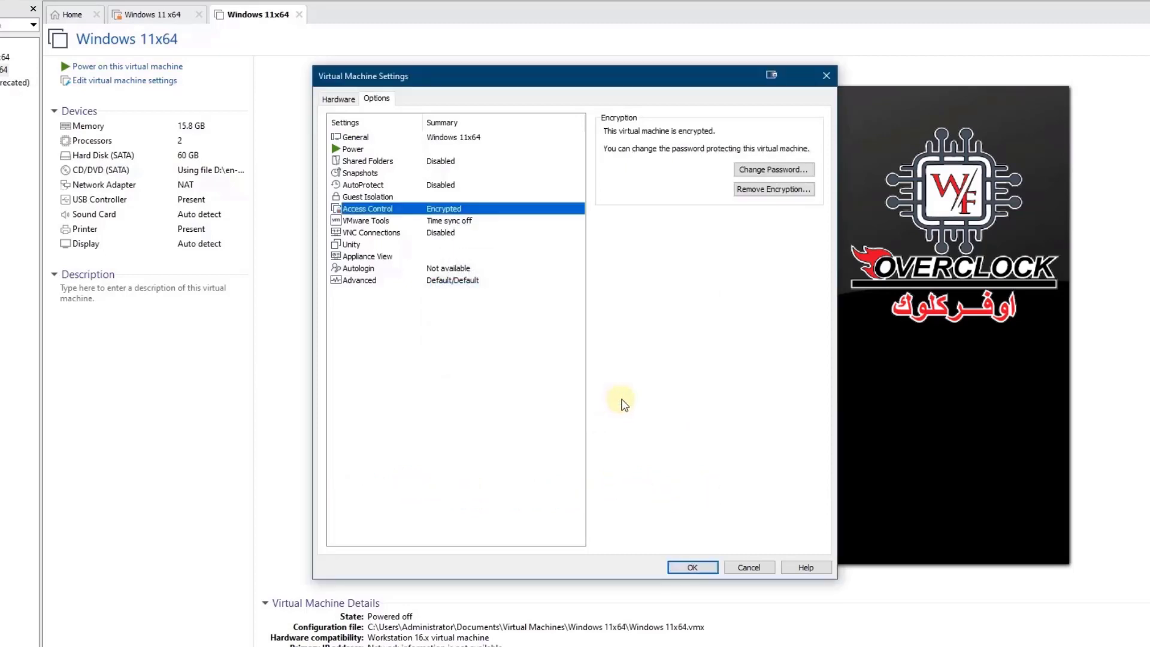
left_click(365, 476)
Step: Add a Trusted Platform Module to the VM's virtual hardware
left_click(335, 100)
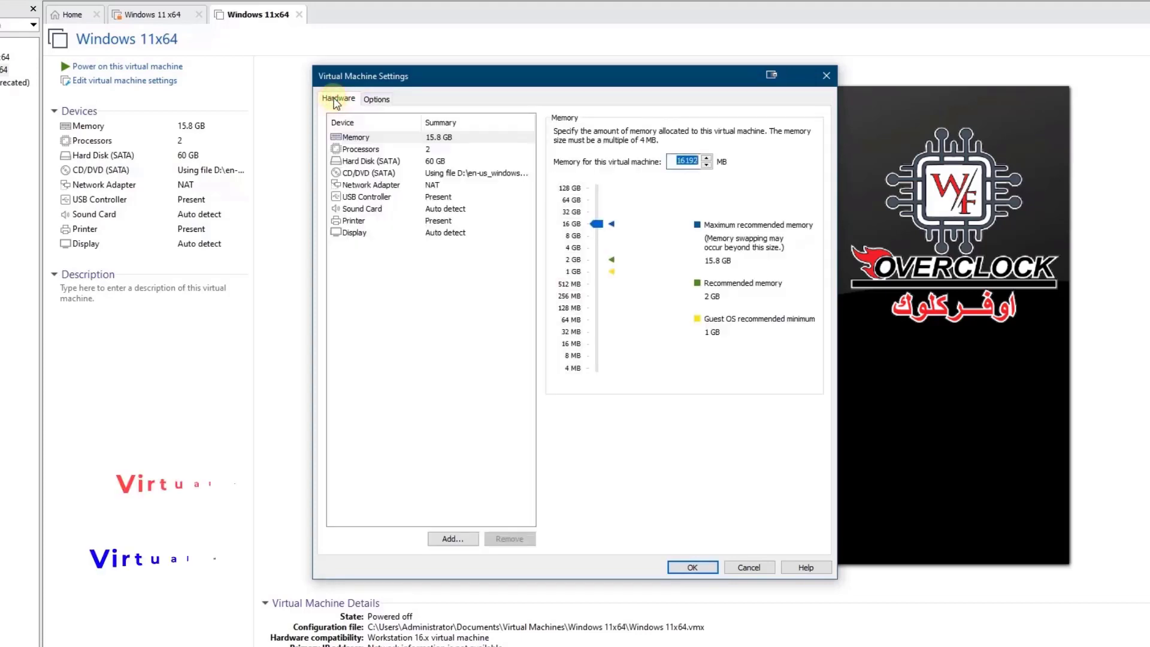
left_click(462, 537)
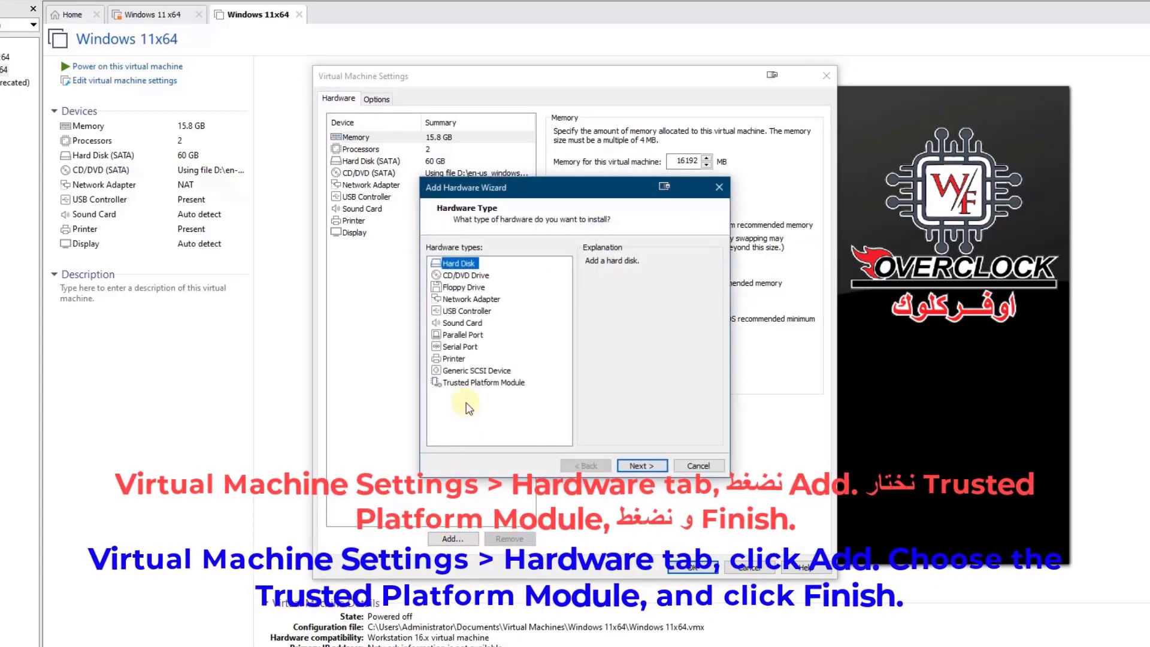
left_click(471, 385)
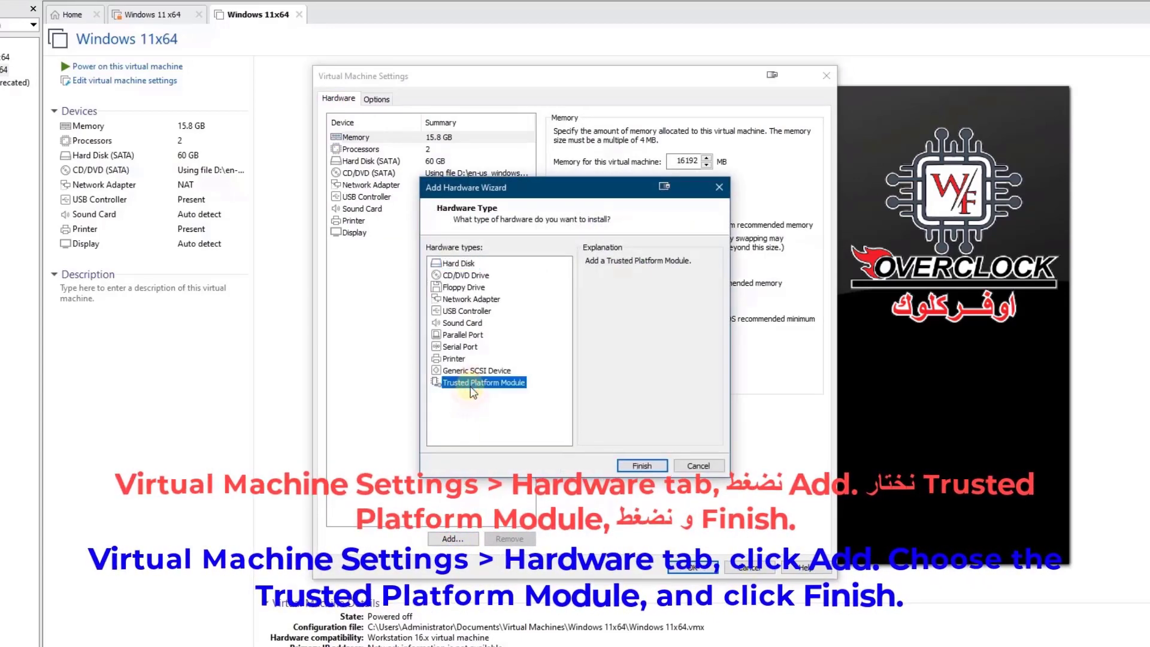
left_click(636, 466)
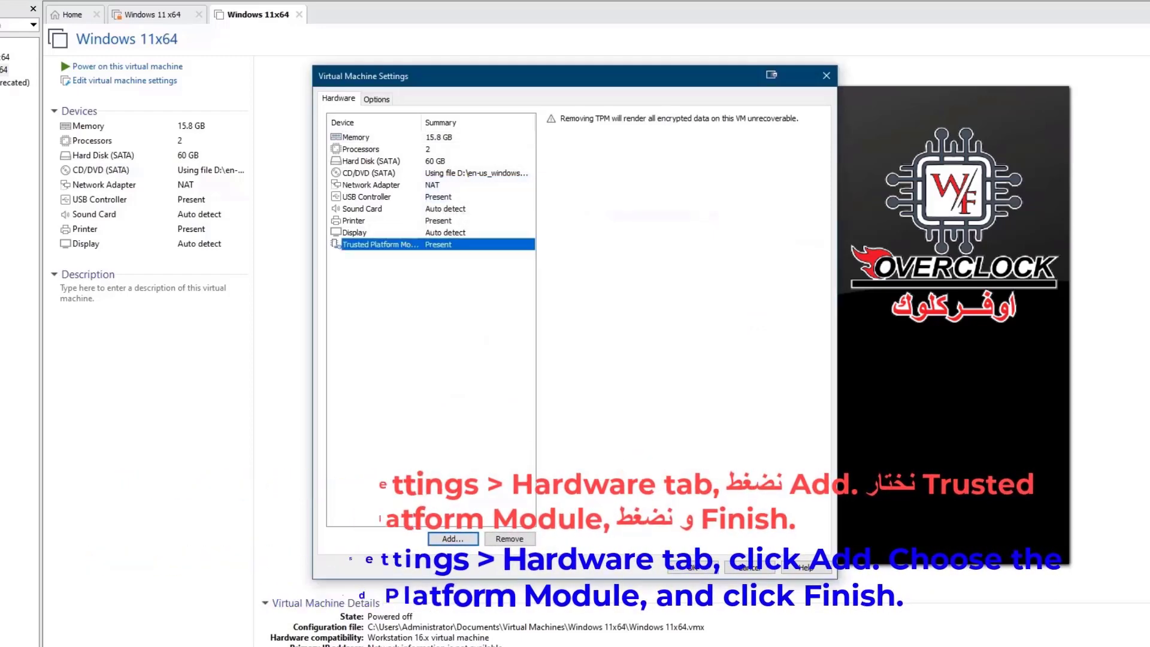
Step: Keep UEFI secure boot enabled in Advanced options and save the VM settings
left_click(376, 99)
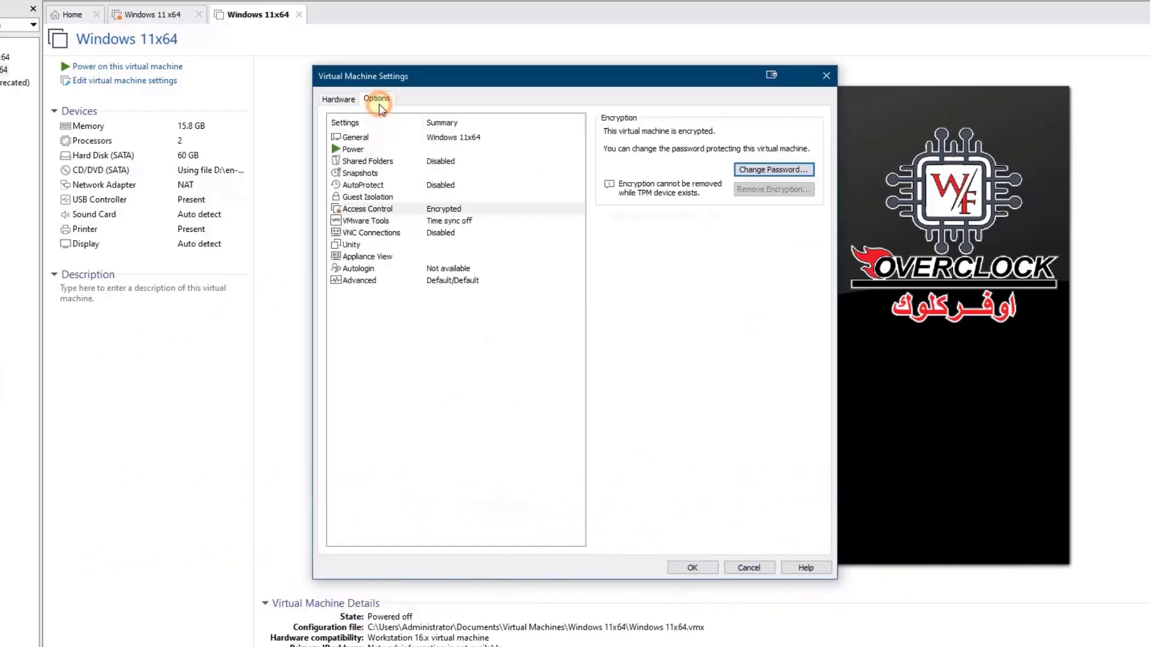
left_click(366, 281)
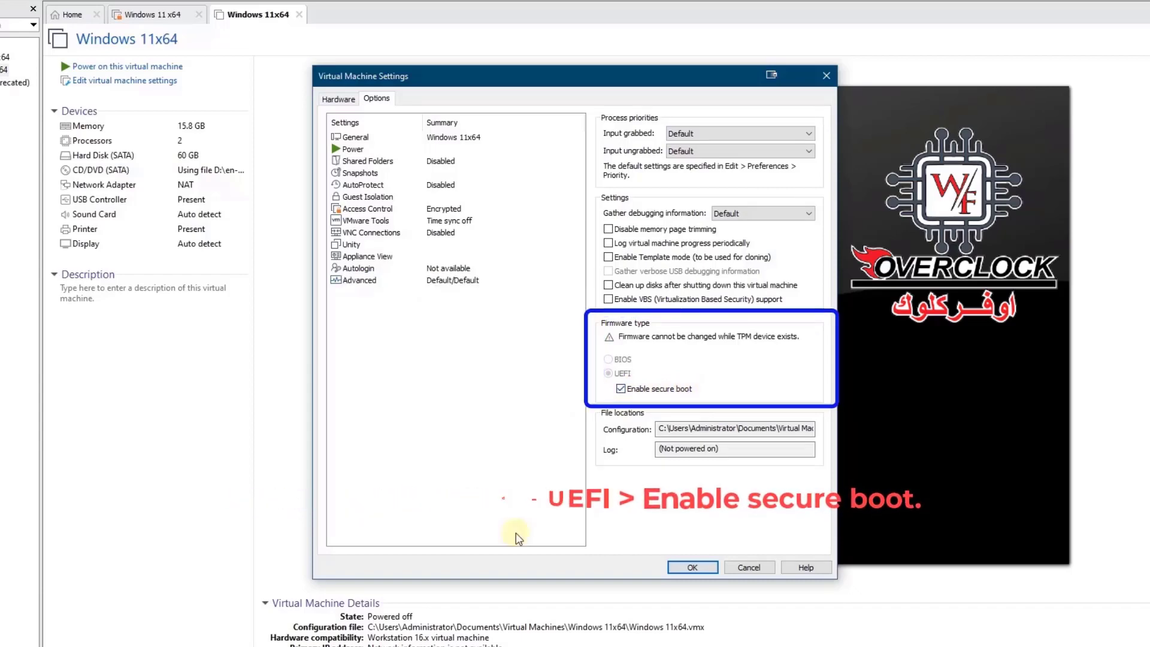
left_click(692, 568)
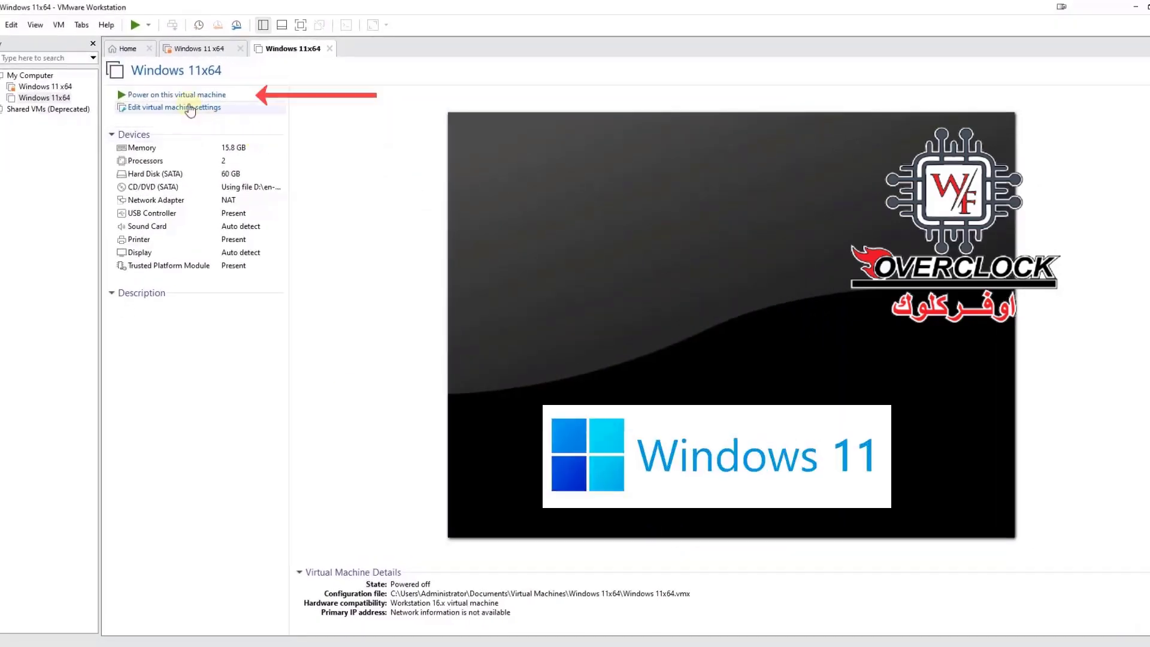
Step: Power on the Windows 11x64 VM and boot it from the installation DVD
left_click(184, 94)
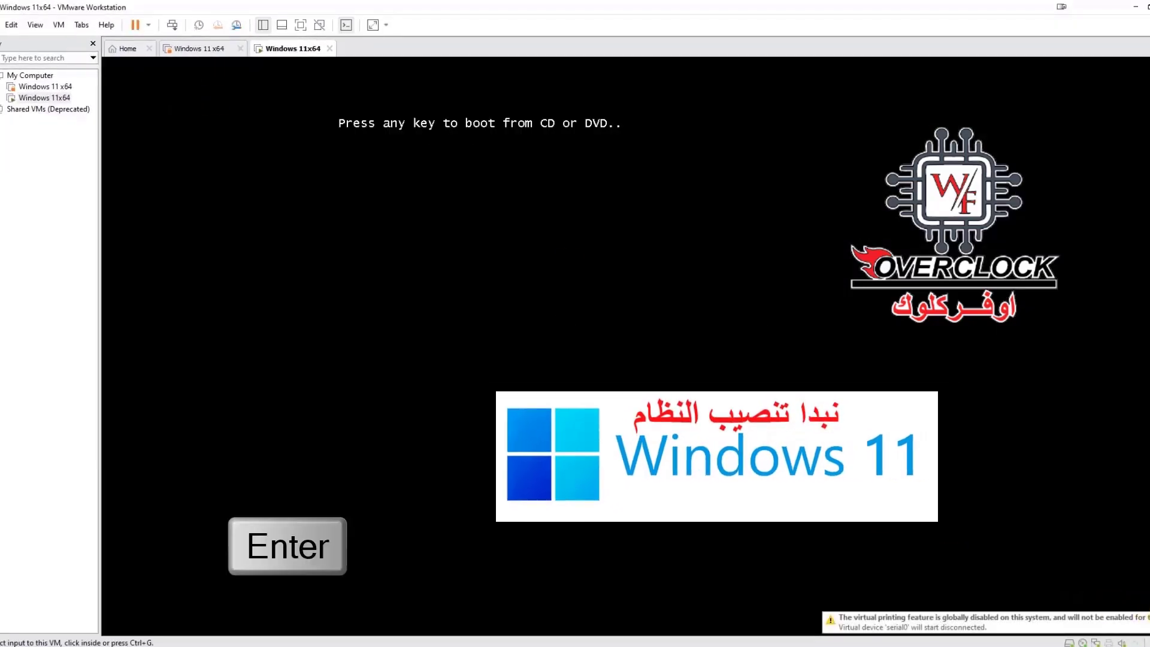
key("ctrl+g")
key("Return")
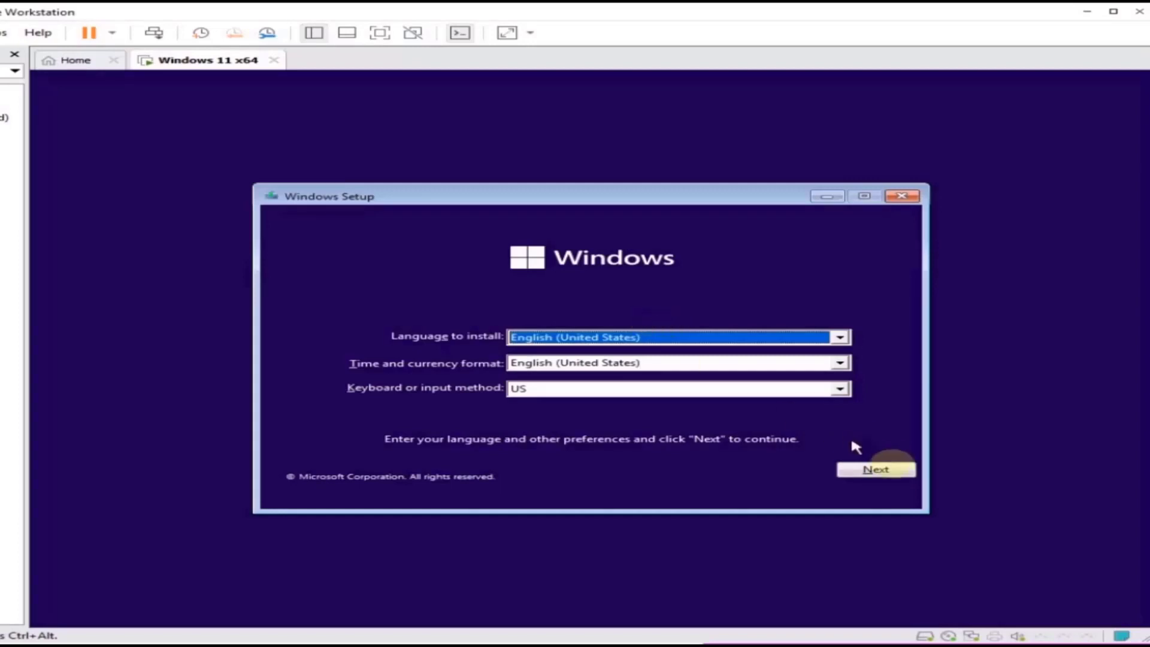
Step: Run a custom clean Windows 11 install without a product key, accepting the license terms
left_click(896, 476)
left_click(591, 355)
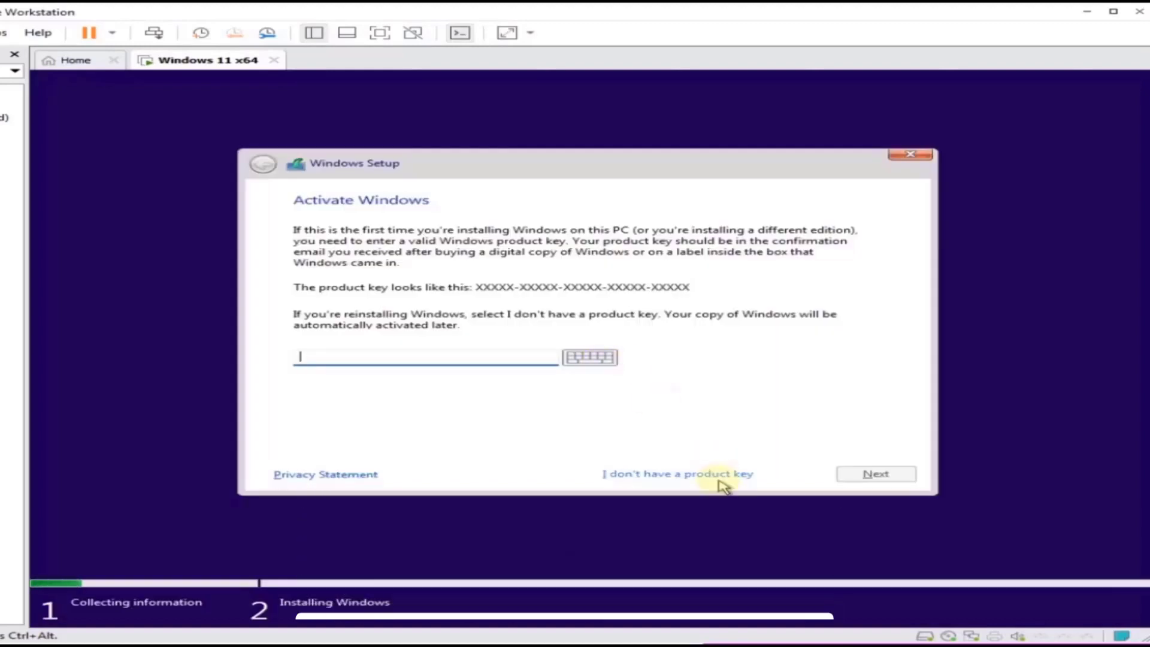
left_click(720, 476)
left_click(426, 264)
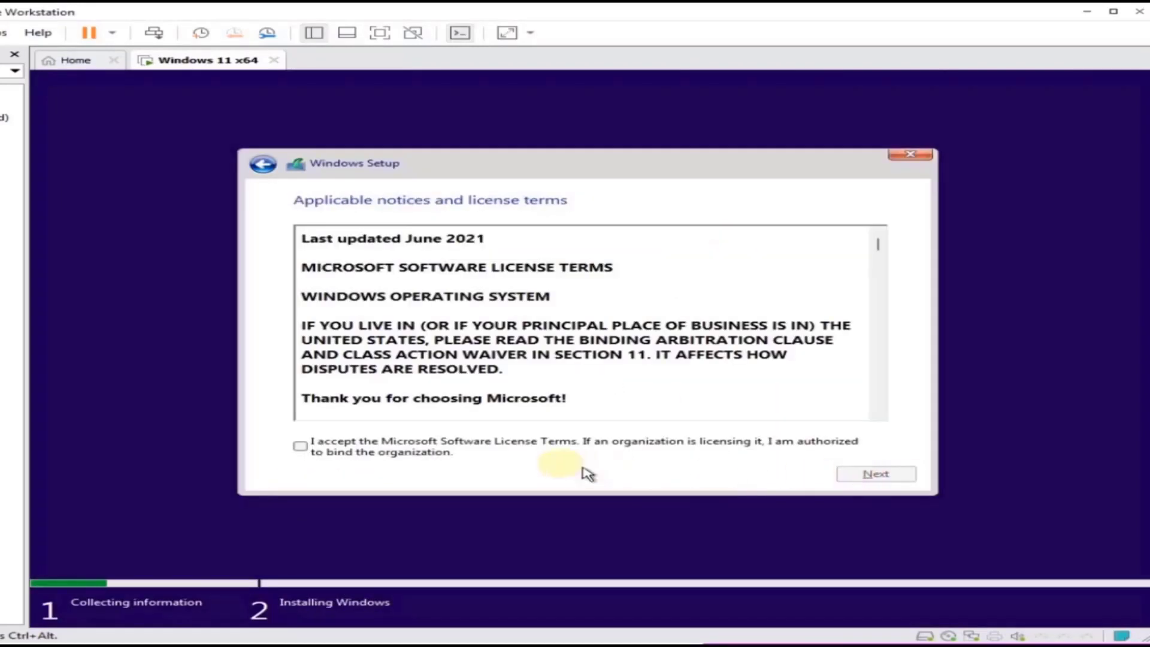
left_click(874, 474)
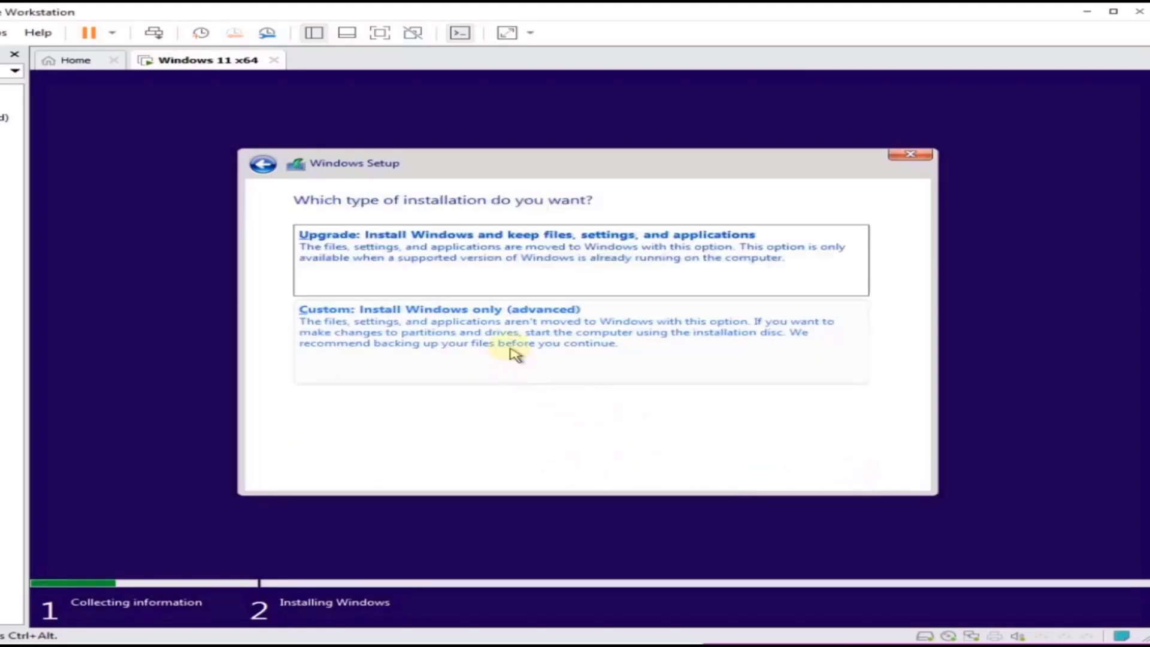
left_click(467, 340)
left_click(875, 473)
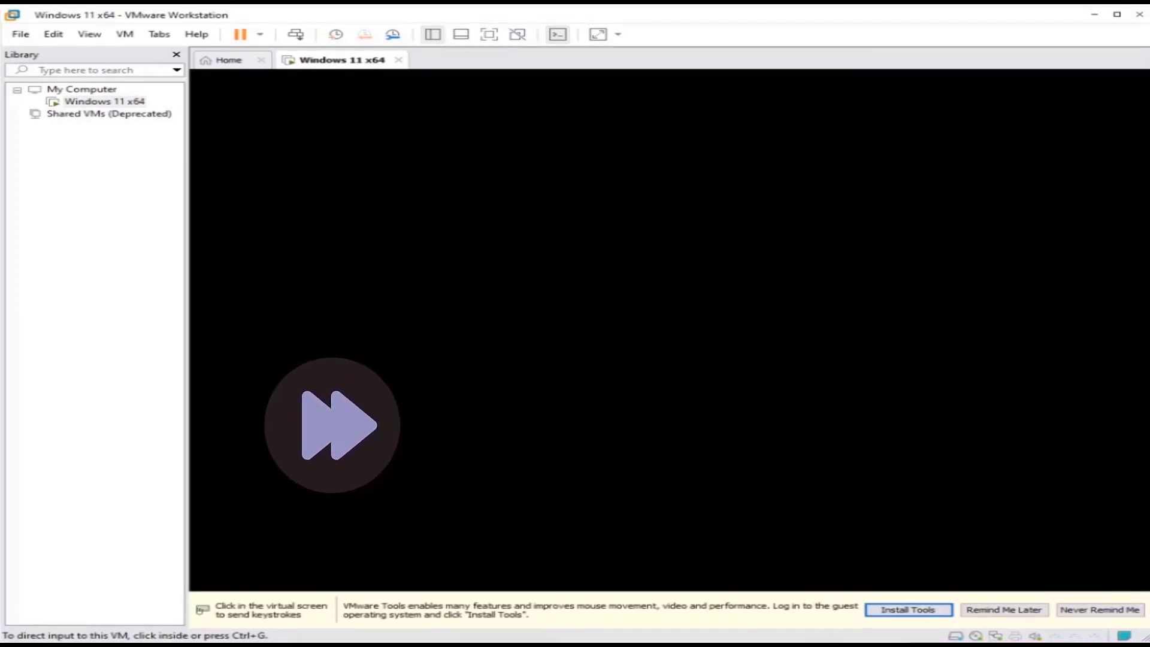
Step: Confirm United States region and US keyboard, adding Arabic (Egypt) as a second layout
left_click(80, 410)
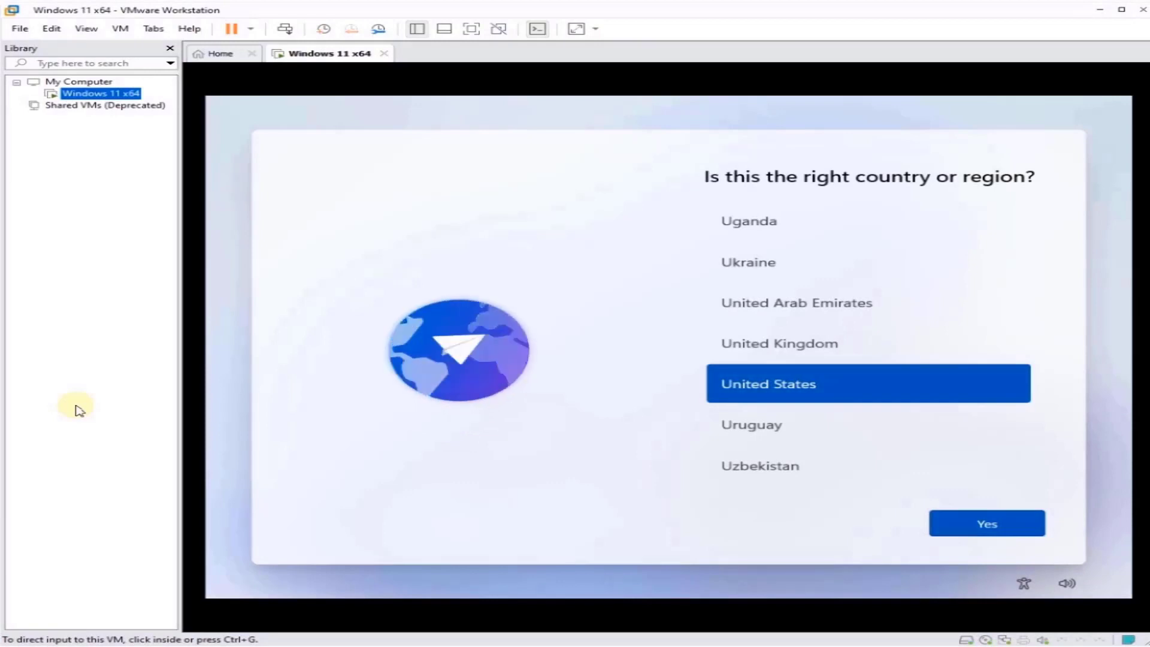
left_click(985, 523)
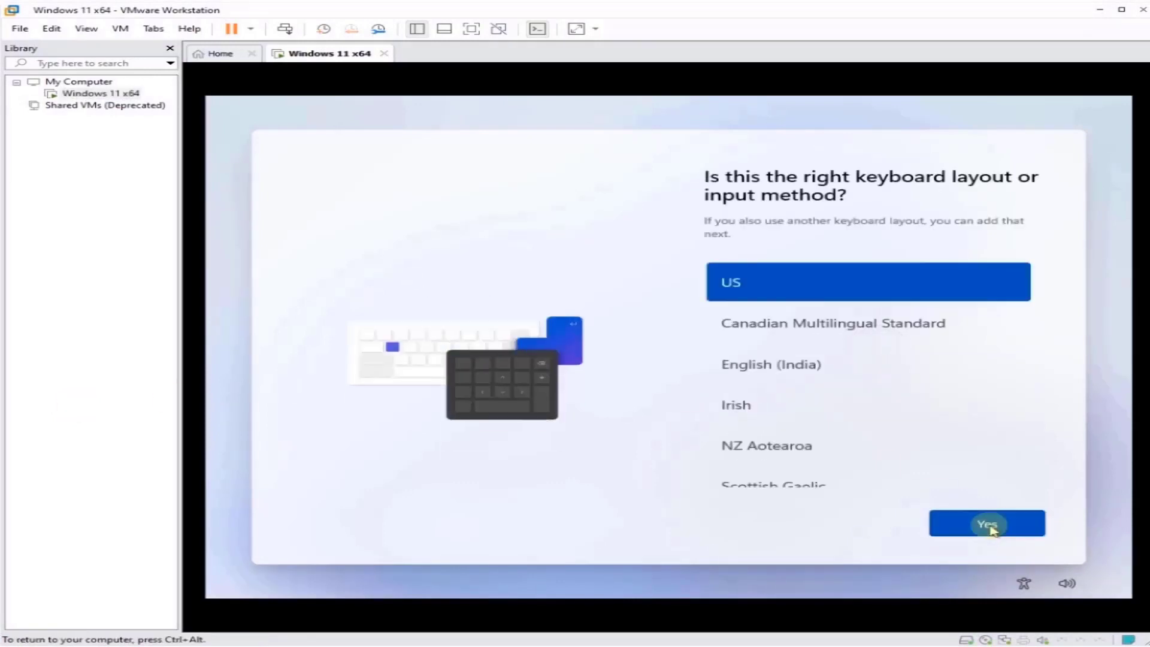
left_click(991, 527)
left_click(910, 528)
scroll(860, 336, "down", 2)
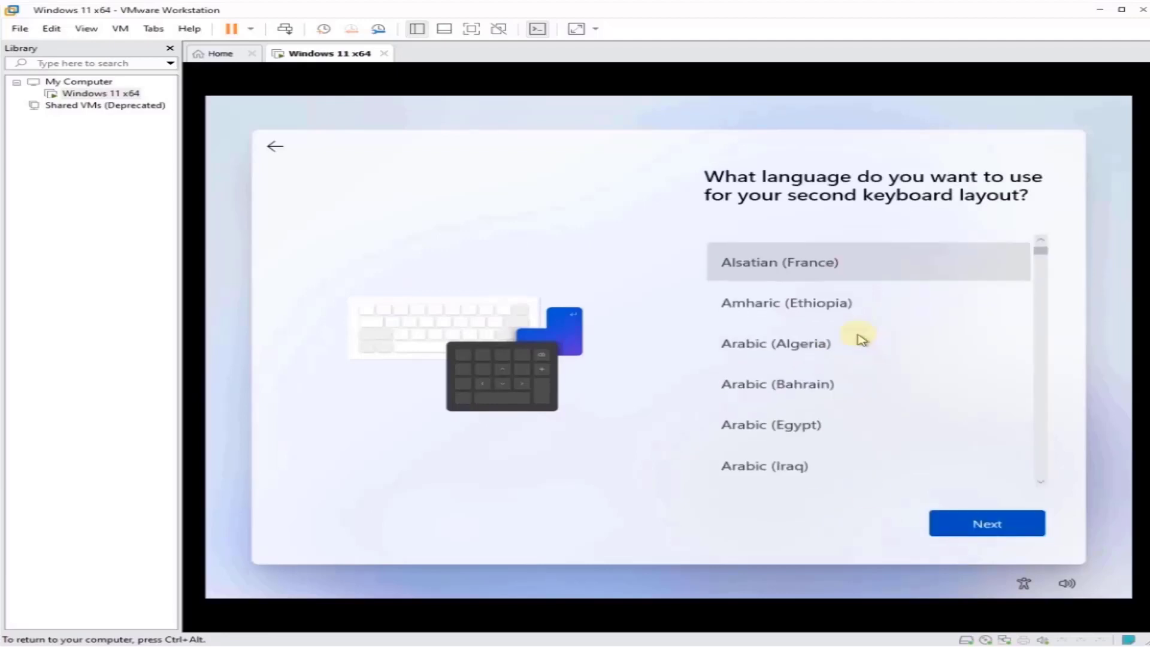
left_click(745, 426)
left_click(968, 532)
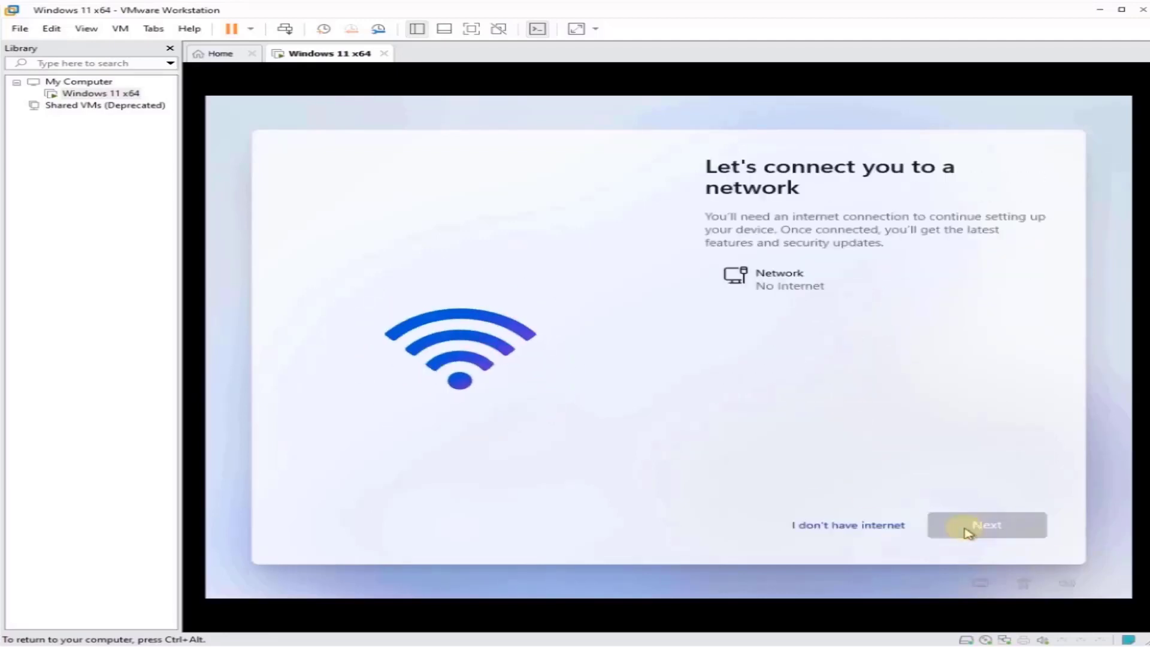
Step: Skip the internet connection, continue with limited setup, and begin entering the account name
left_click(877, 526)
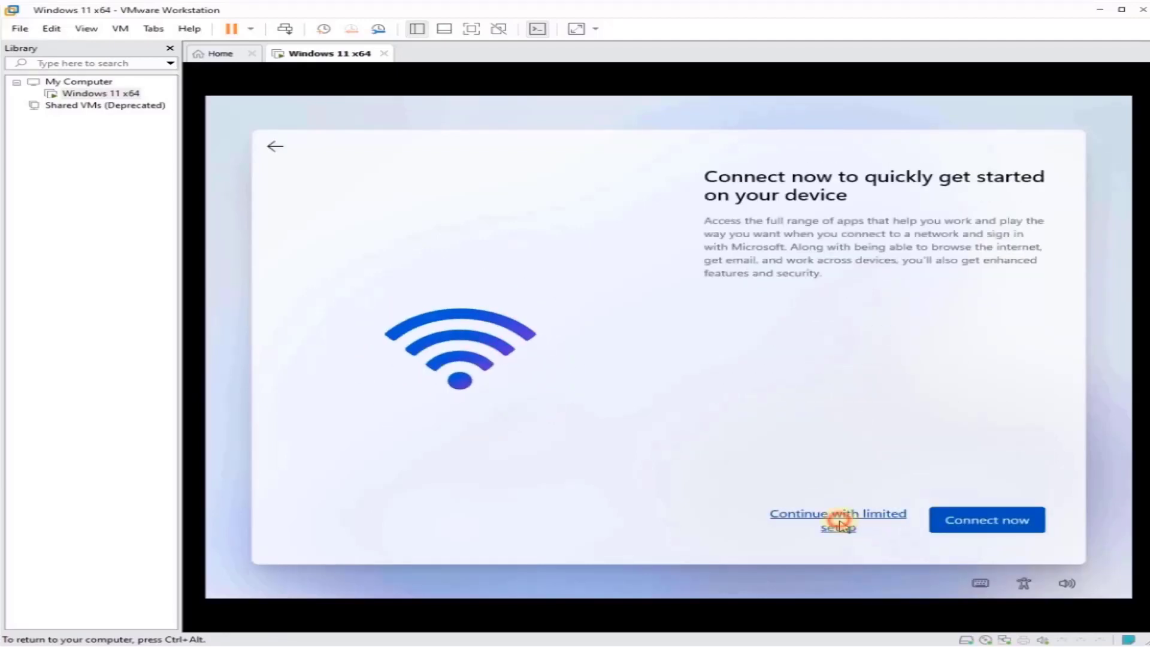
left_click(840, 525)
type("overclock")
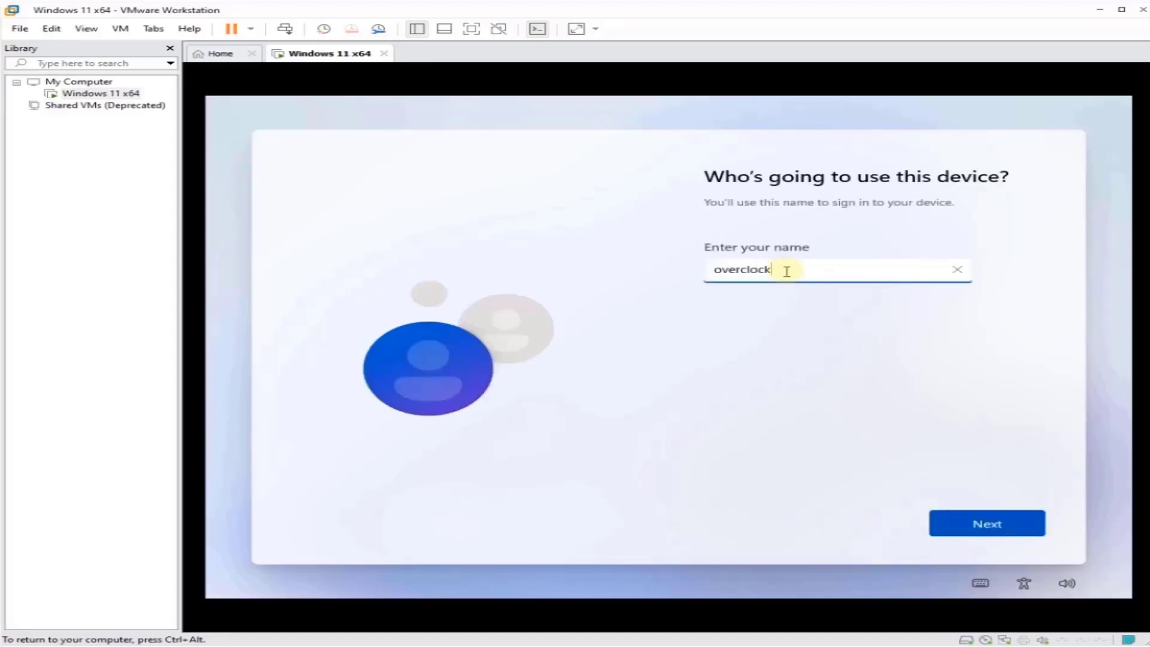
Step: Confirm the local account name, then set and confirm the account password
left_click(989, 526)
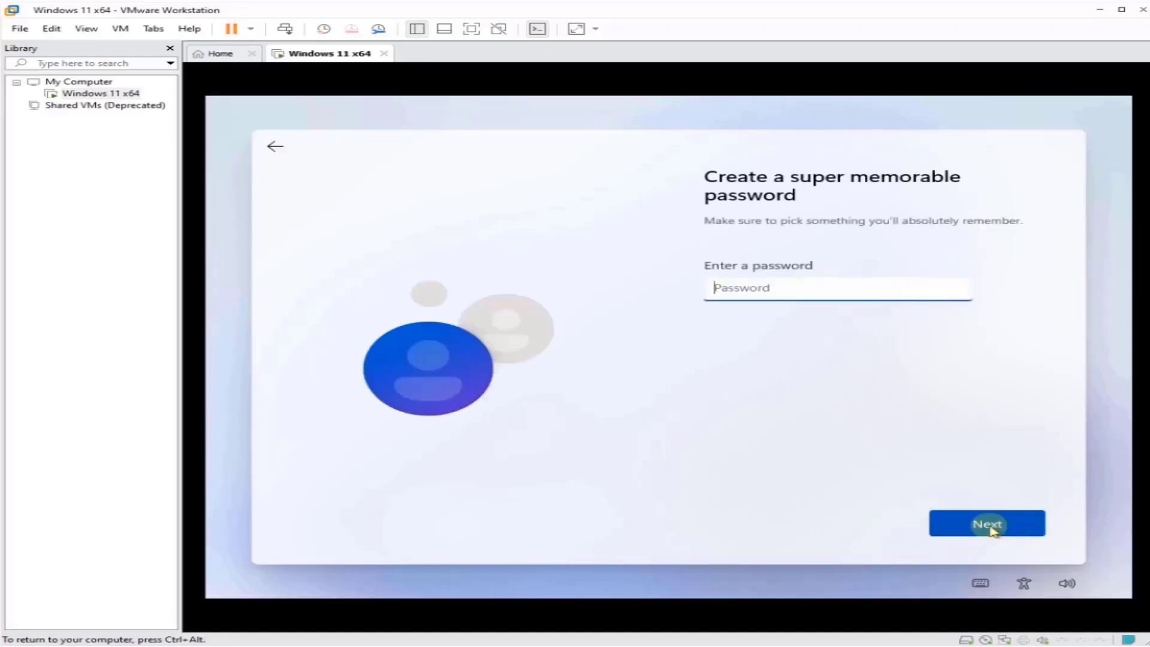
type("123456")
left_click(1006, 527)
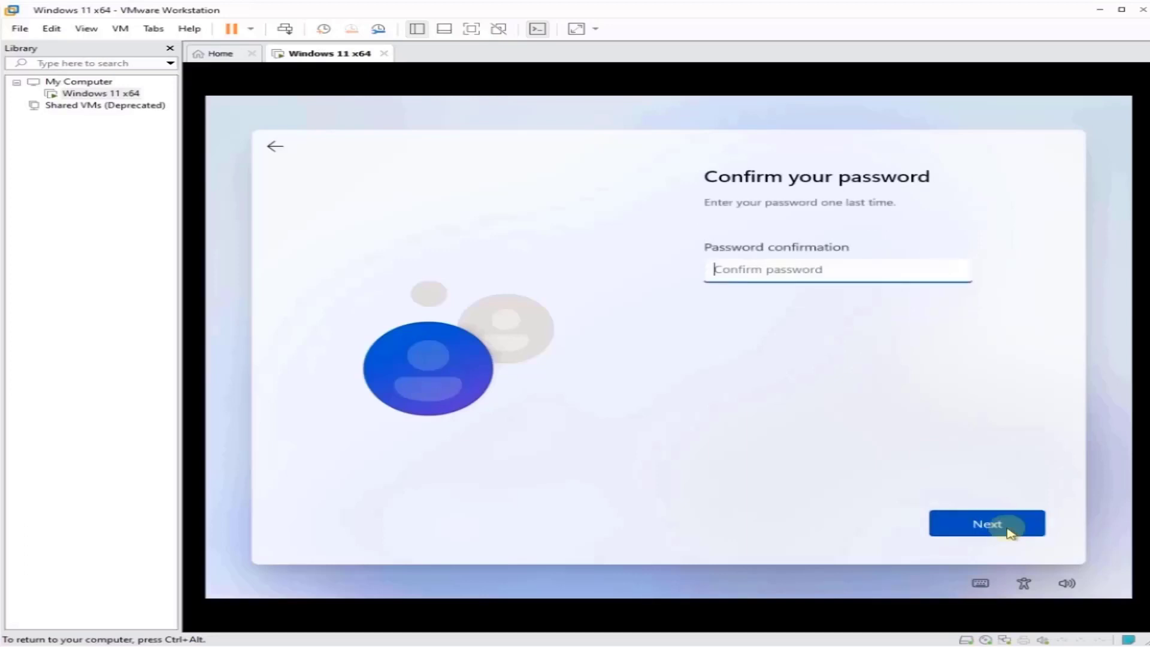
left_click(1010, 530)
Step: Answer three security questions: first pet's name, childhood nickname, and oldest cousin's first name
left_click(838, 282)
left_click(838, 321)
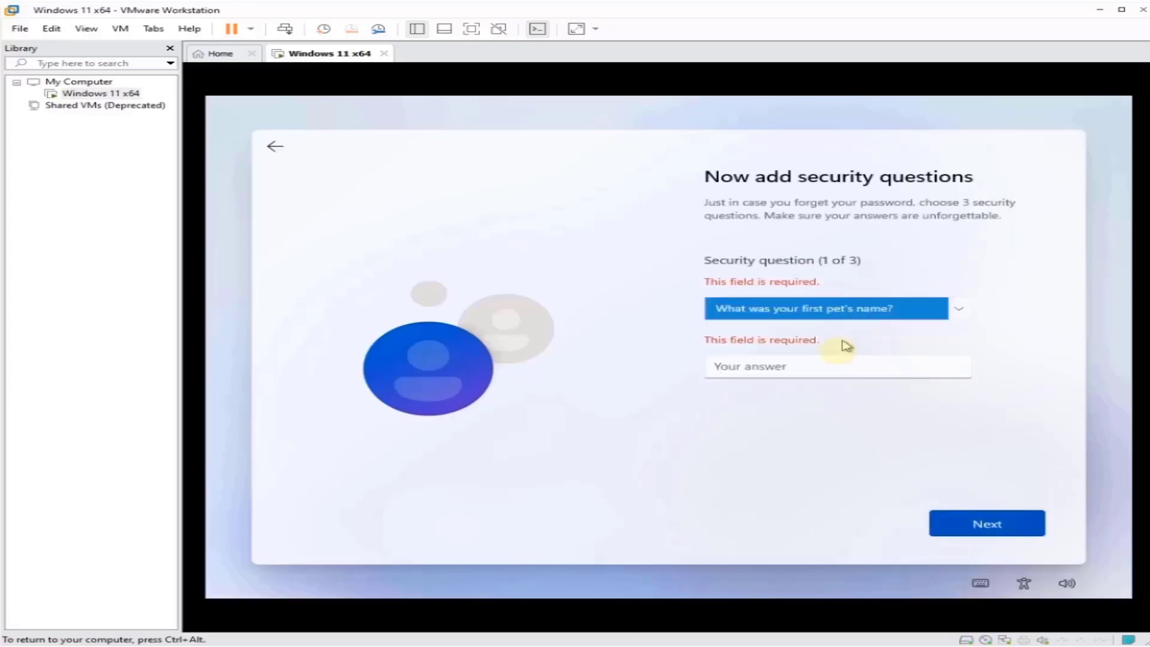
left_click(832, 369)
type("1")
key("Return")
left_click(833, 282)
left_click(839, 313)
left_click(827, 321)
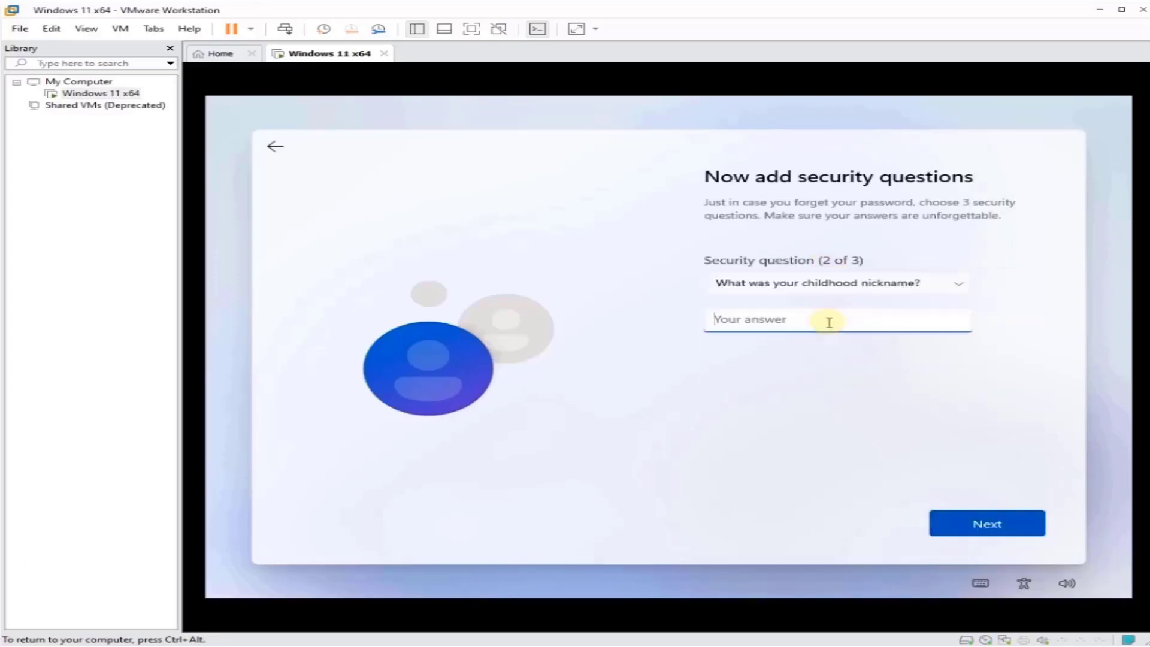
type("2")
left_click(971, 525)
left_click(846, 282)
left_click(826, 329)
left_click(803, 318)
type("3")
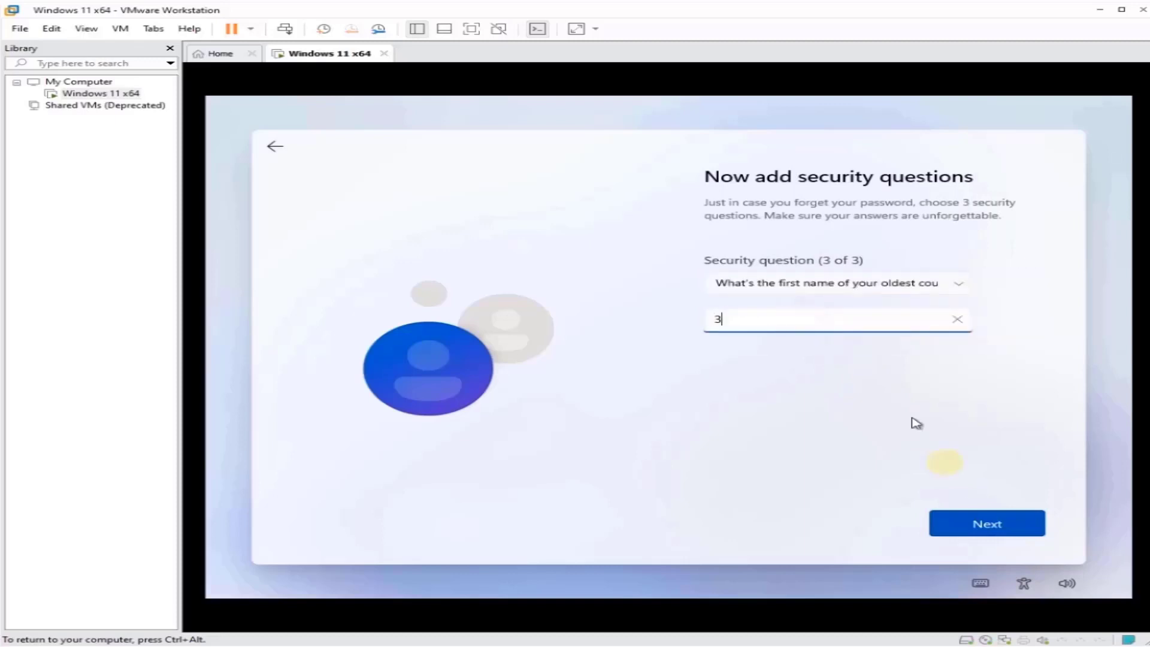
left_click(986, 530)
Step: Turn off location, Find my device, inking and typing, tailored experiences, and advertising ID, then accept
left_click(727, 336)
scroll(779, 332, "down", 5)
left_click(727, 336)
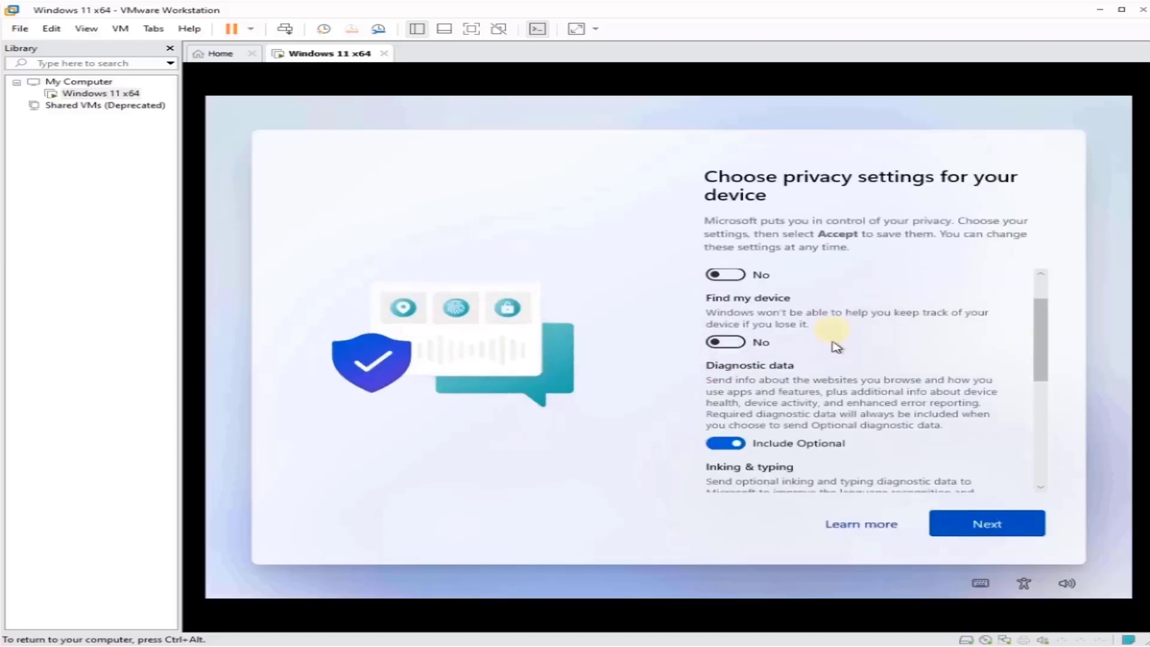
left_click(726, 412)
scroll(833, 311, "down", 3)
scroll(833, 359, "down", 2)
left_click(726, 344)
scroll(868, 419, "down", 2)
left_click(726, 418)
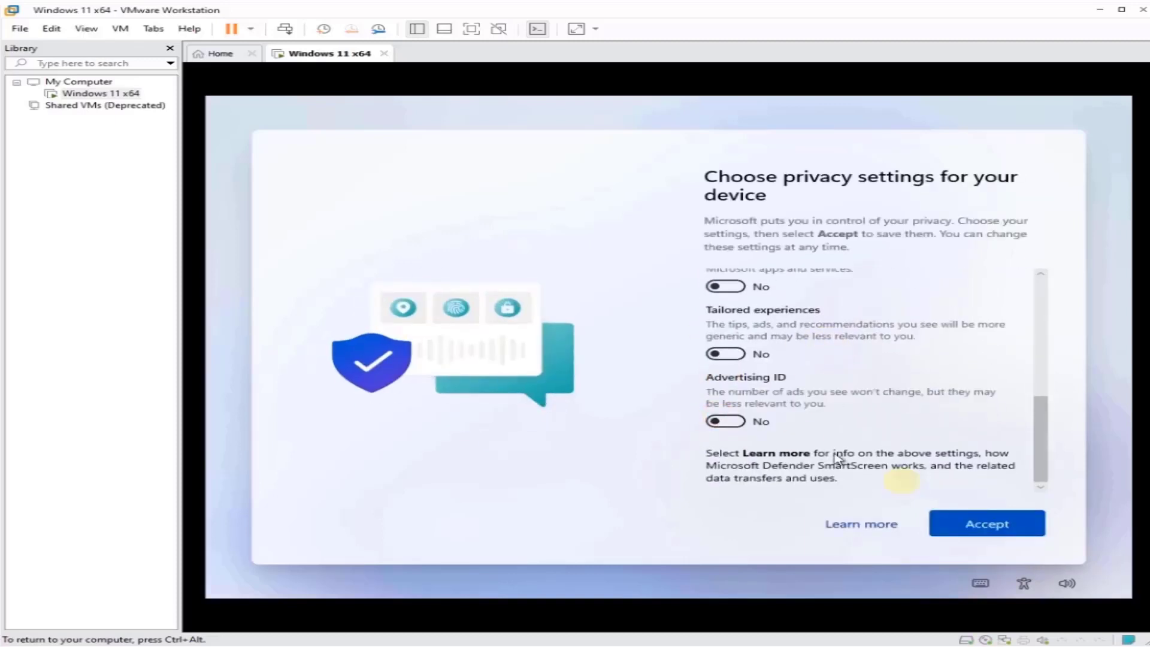
left_click(985, 525)
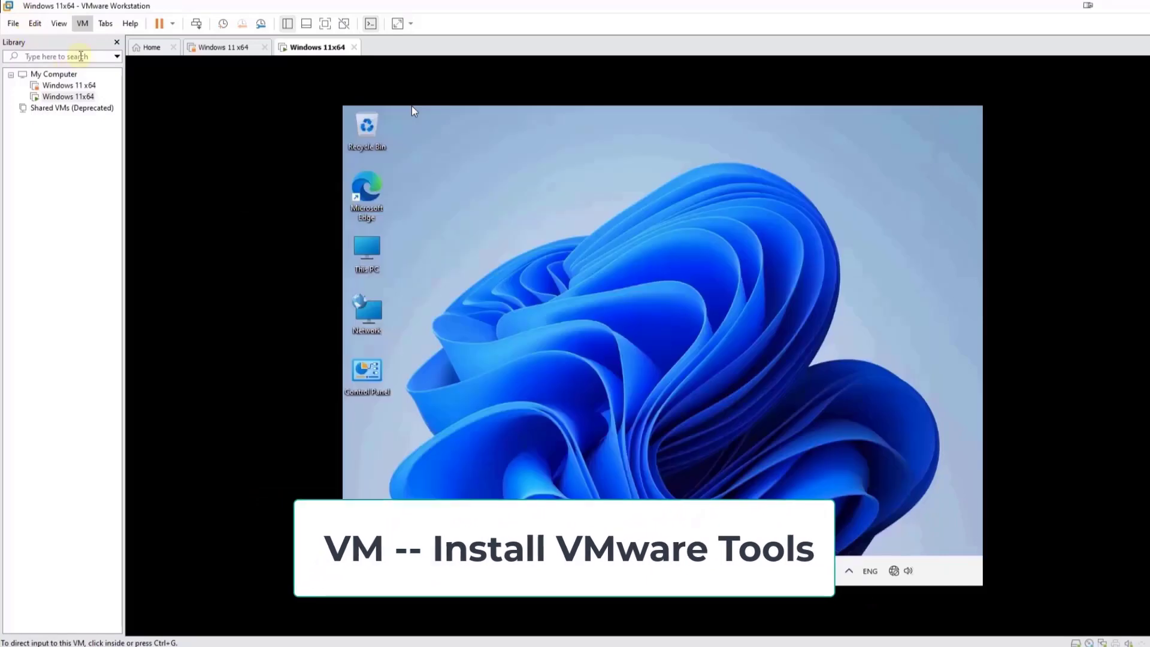
Step: Start VMware Tools installation and launch its installer from the guest's DVD drive
left_click(82, 22)
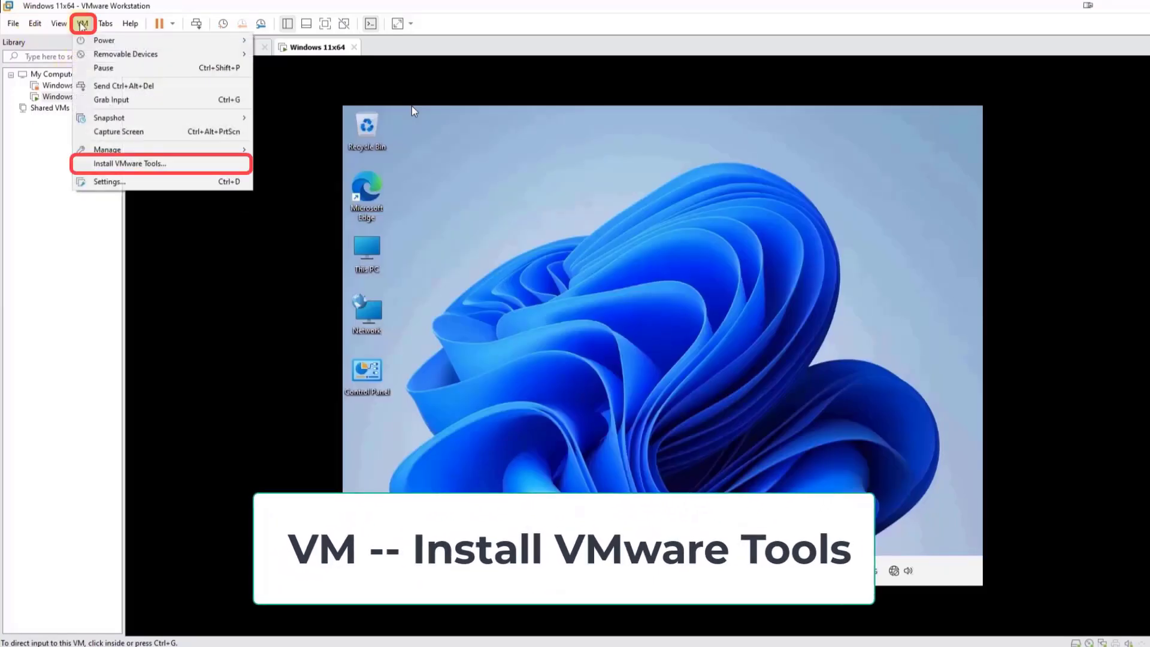
left_click(200, 166)
left_click(465, 260)
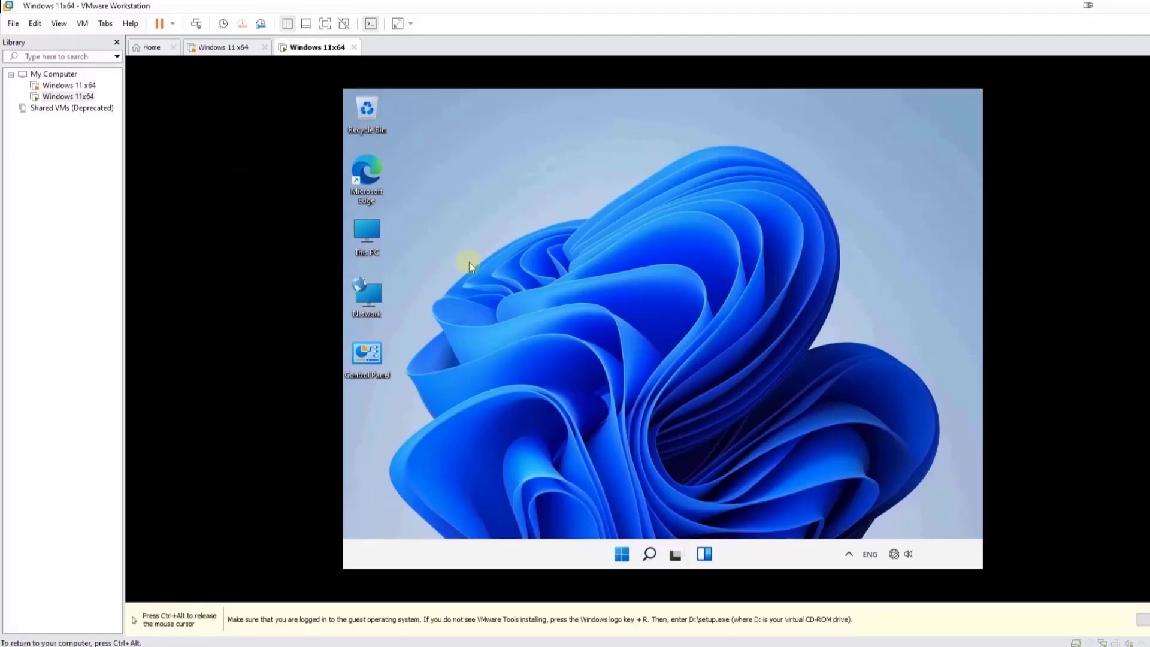
double_click(381, 232)
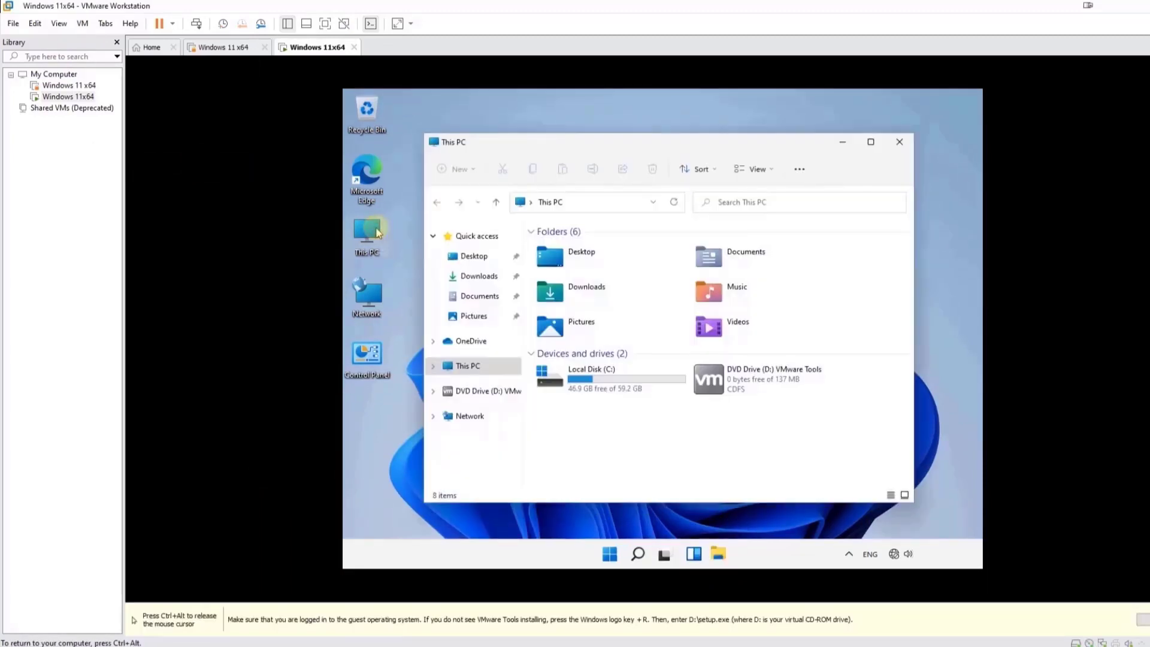
double_click(787, 383)
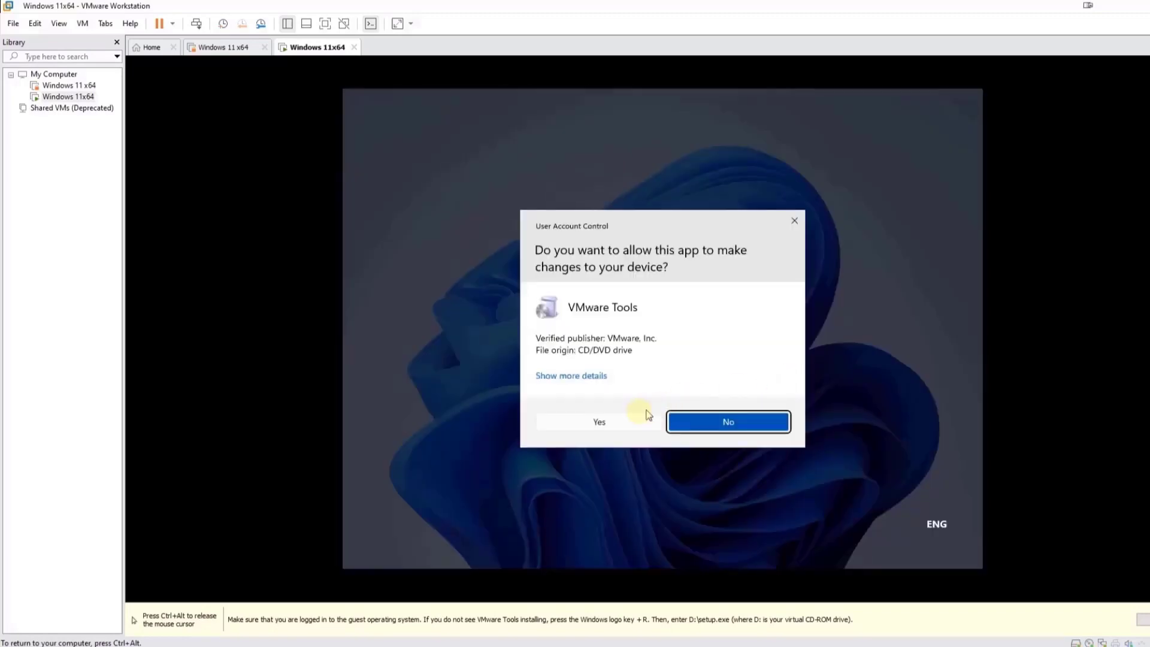
left_click(609, 423)
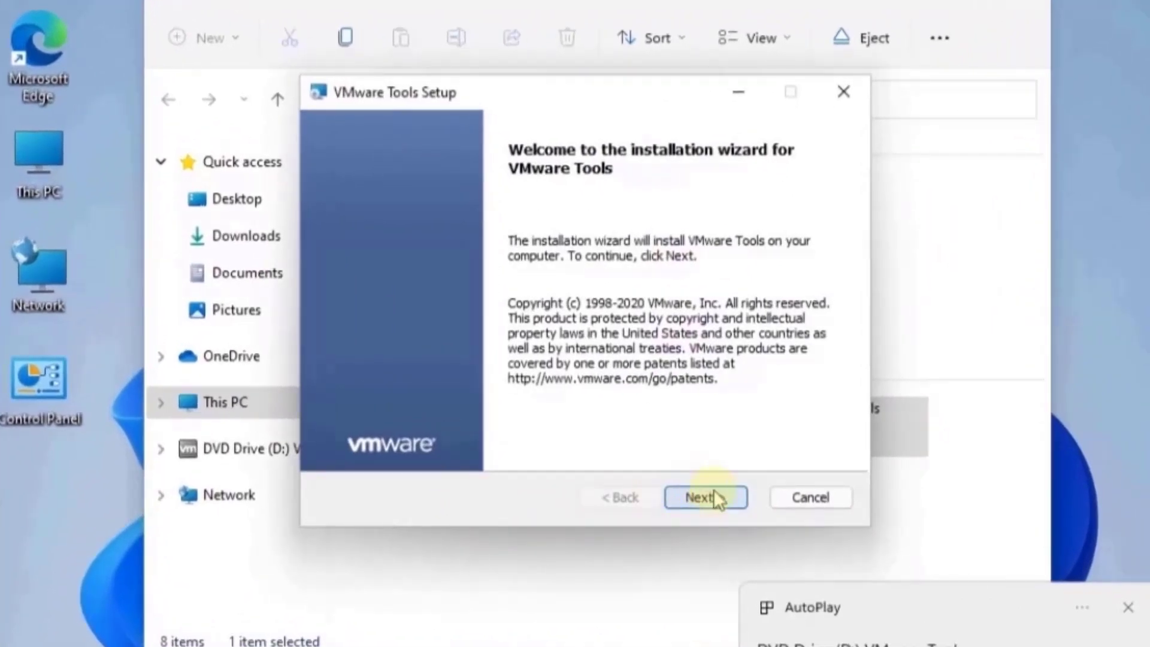
Step: Install VMware Tools with the Complete setup type and restart the guest
left_click(718, 497)
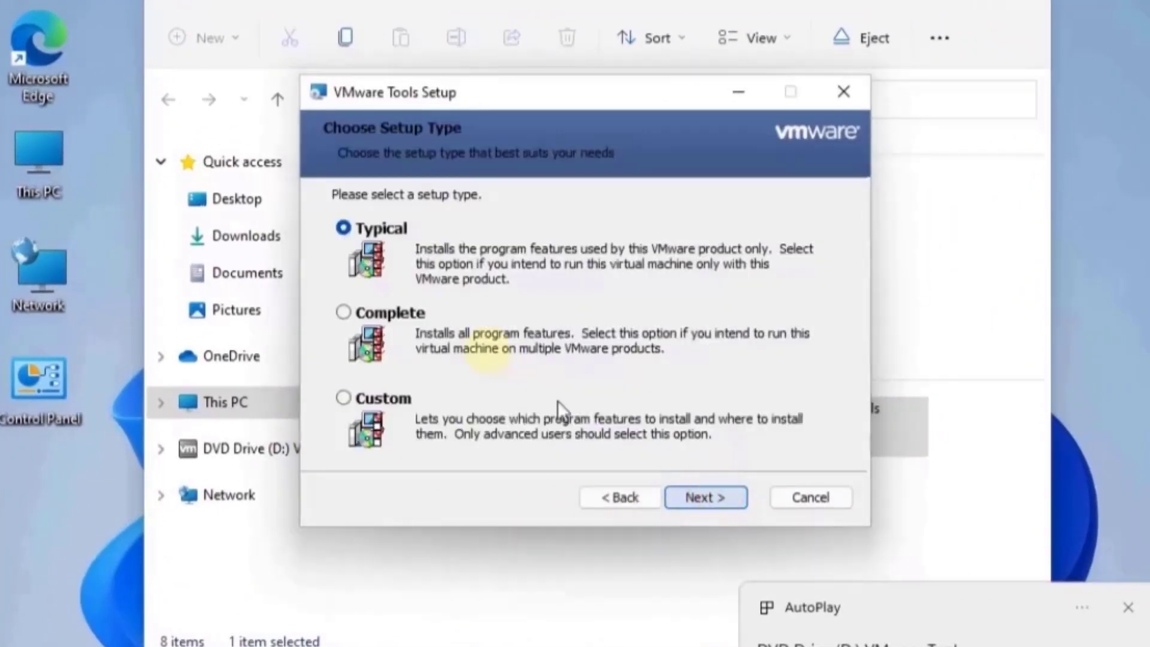
left_click(395, 318)
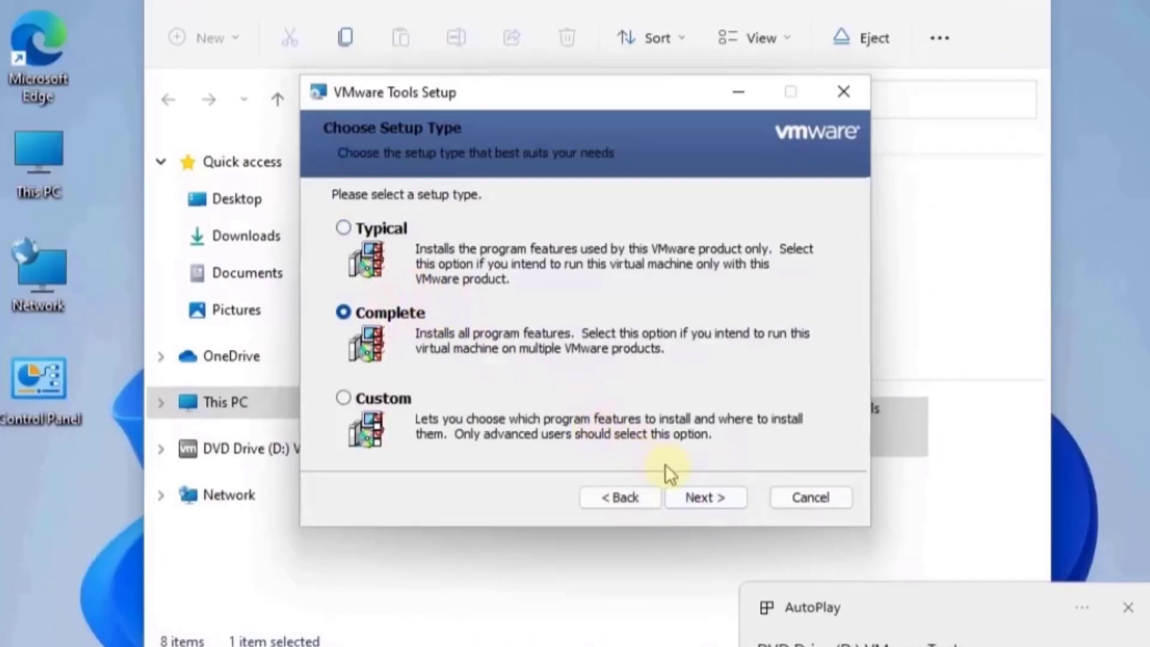
left_click(707, 498)
left_click(707, 498)
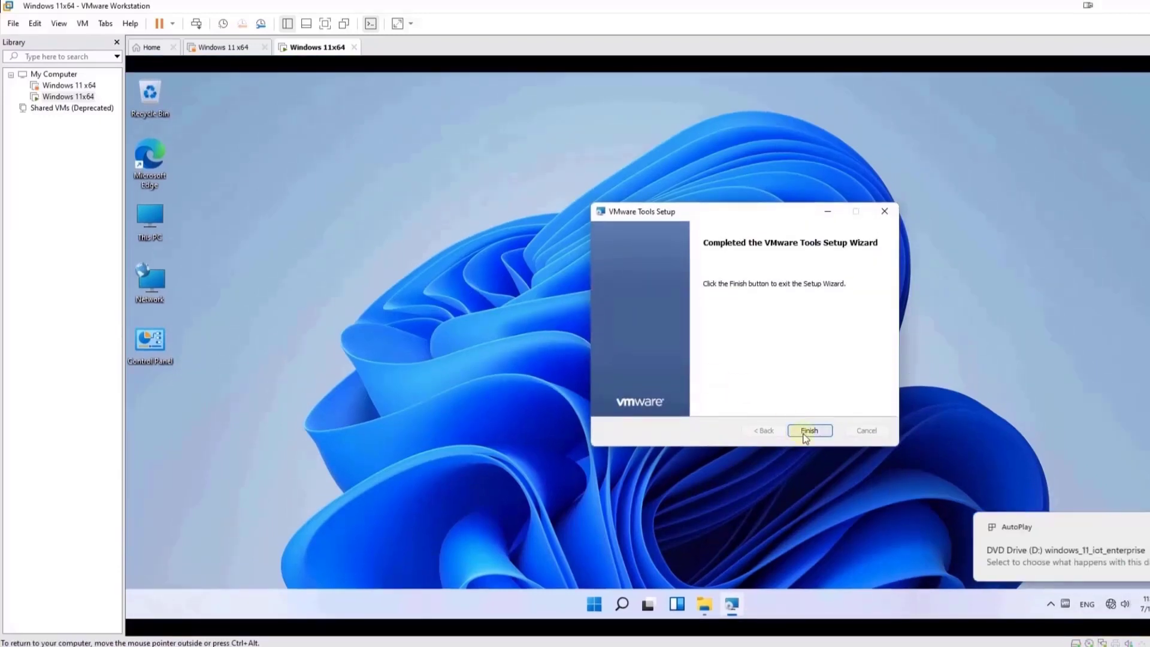
left_click(810, 431)
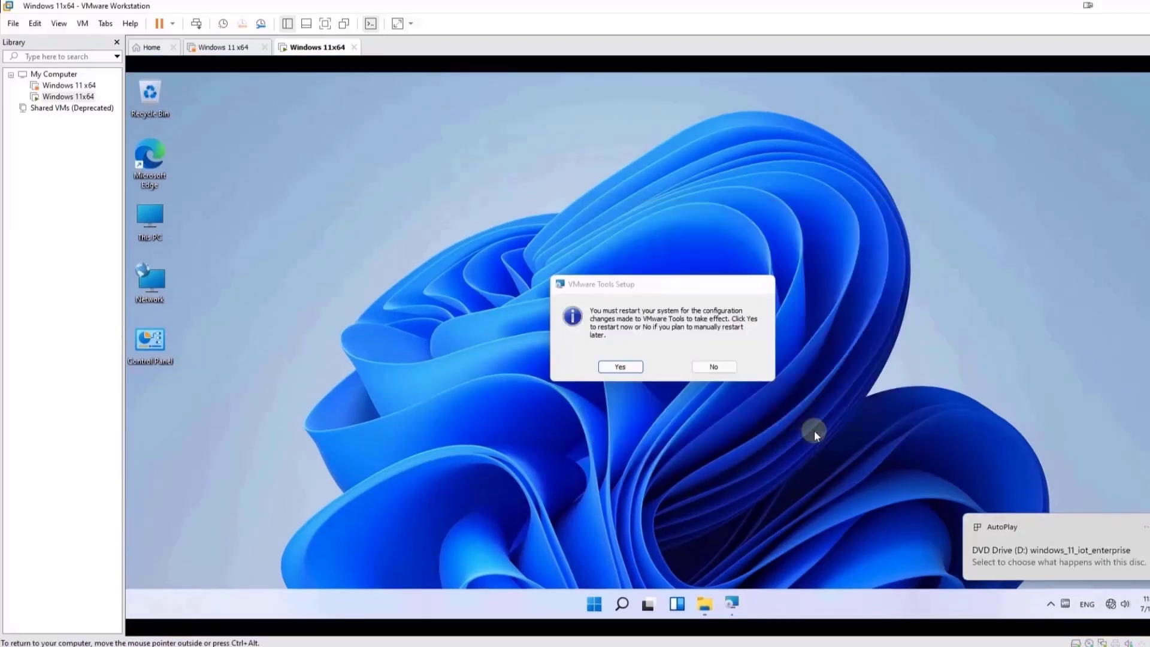
left_click(638, 370)
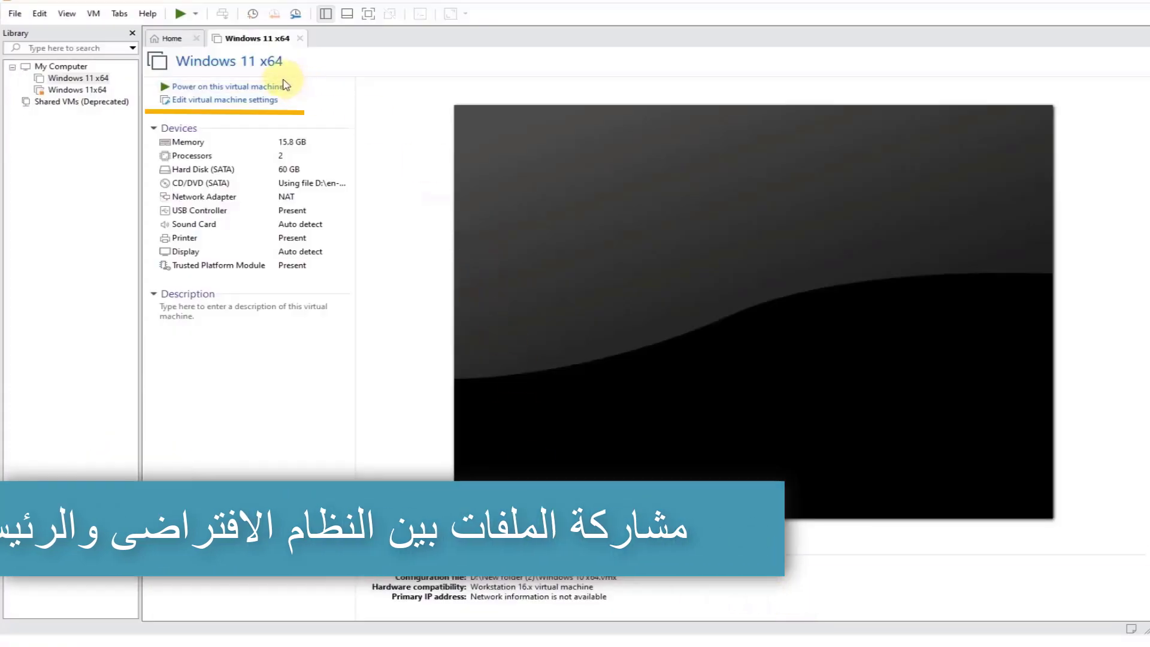
Step: Set folder sharing to Always enabled in the VM's Shared Folders options
left_click(248, 100)
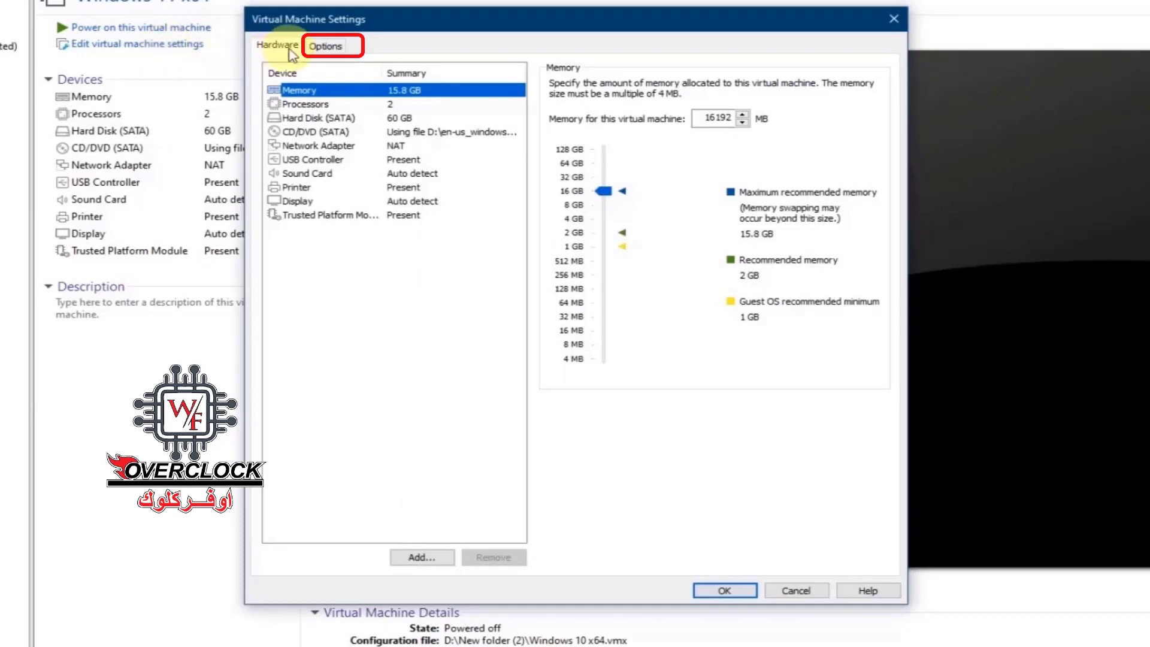
left_click(329, 48)
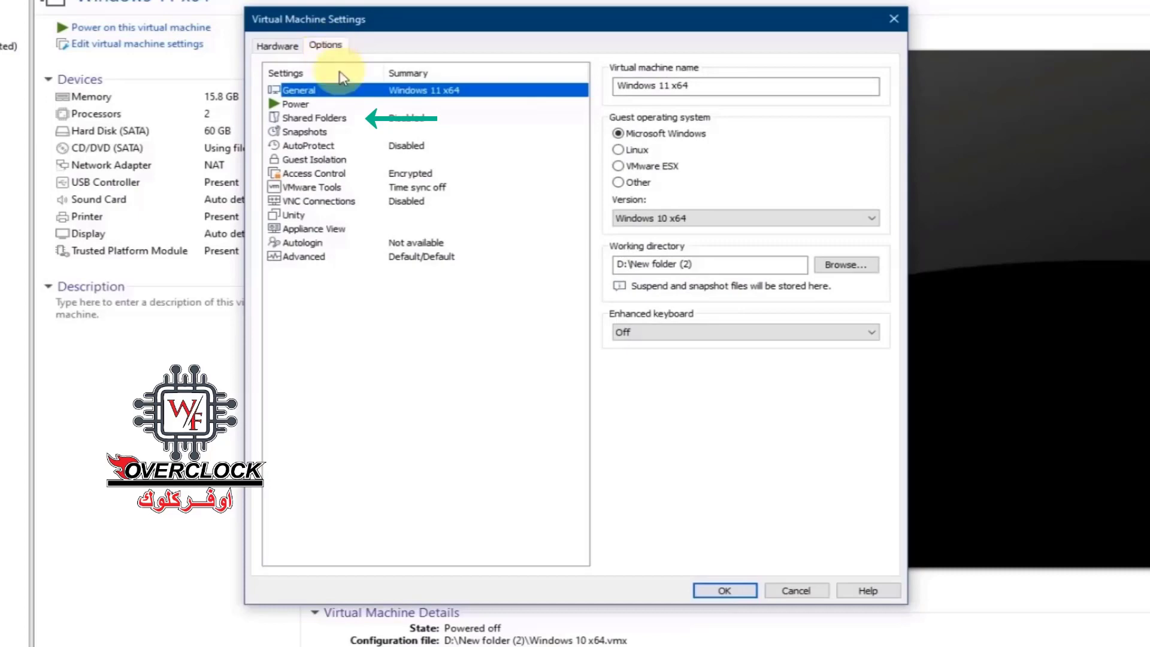
left_click(340, 119)
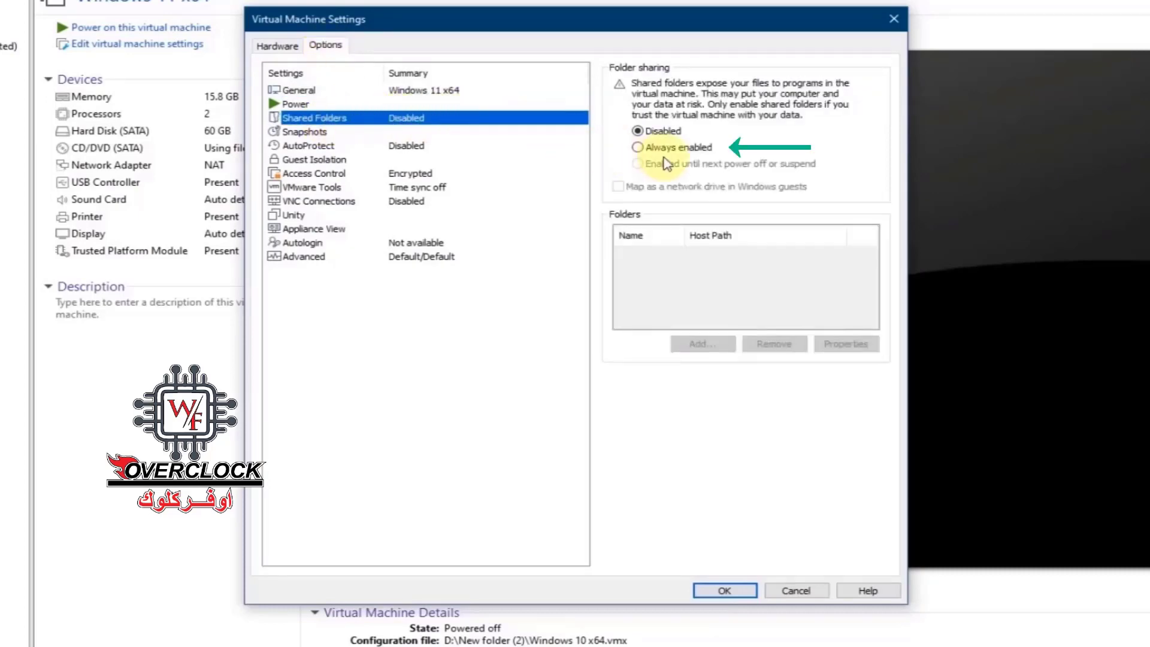
left_click(679, 148)
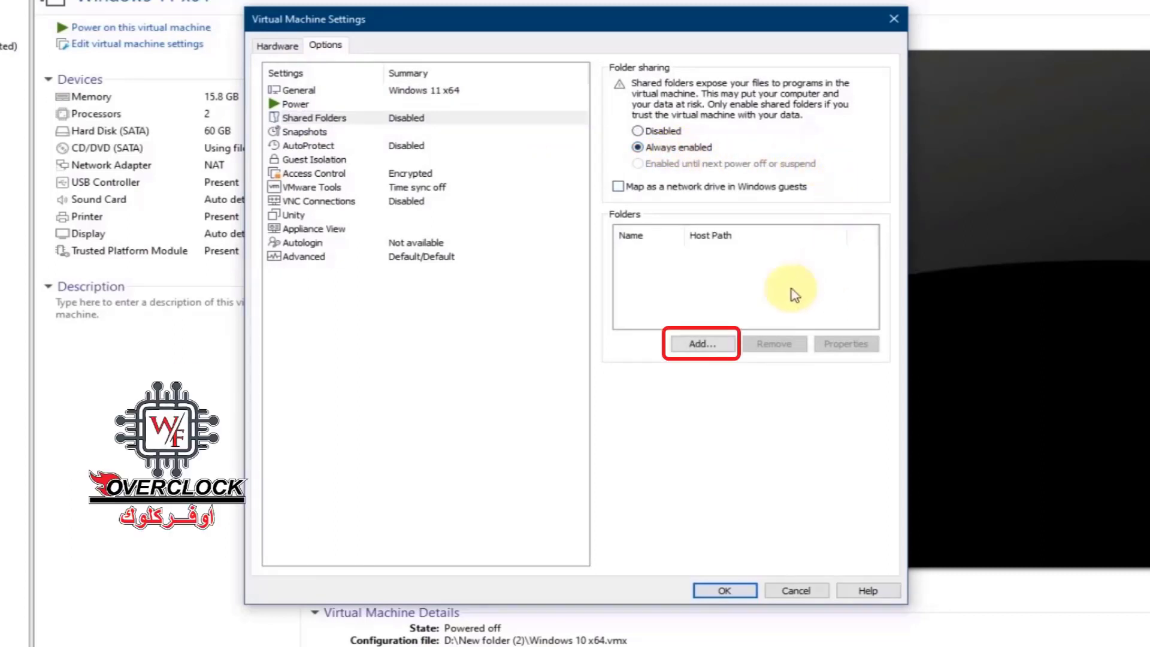
Step: Add host Local Disk (D:) as shared folder D and save the VM settings
left_click(712, 346)
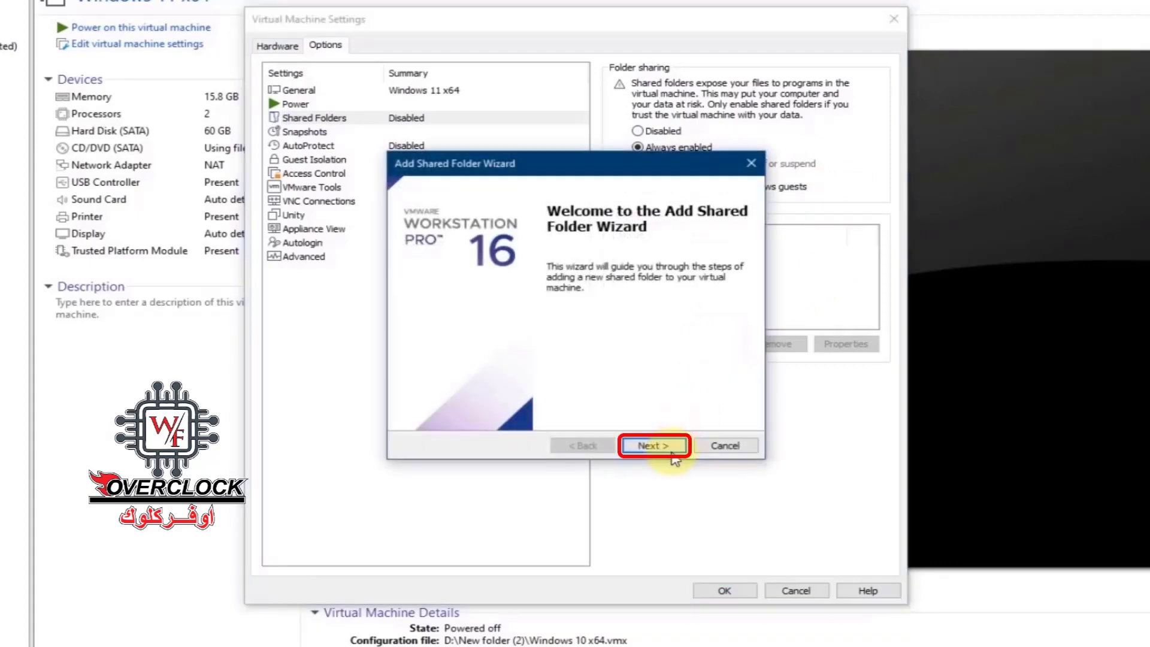
left_click(666, 450)
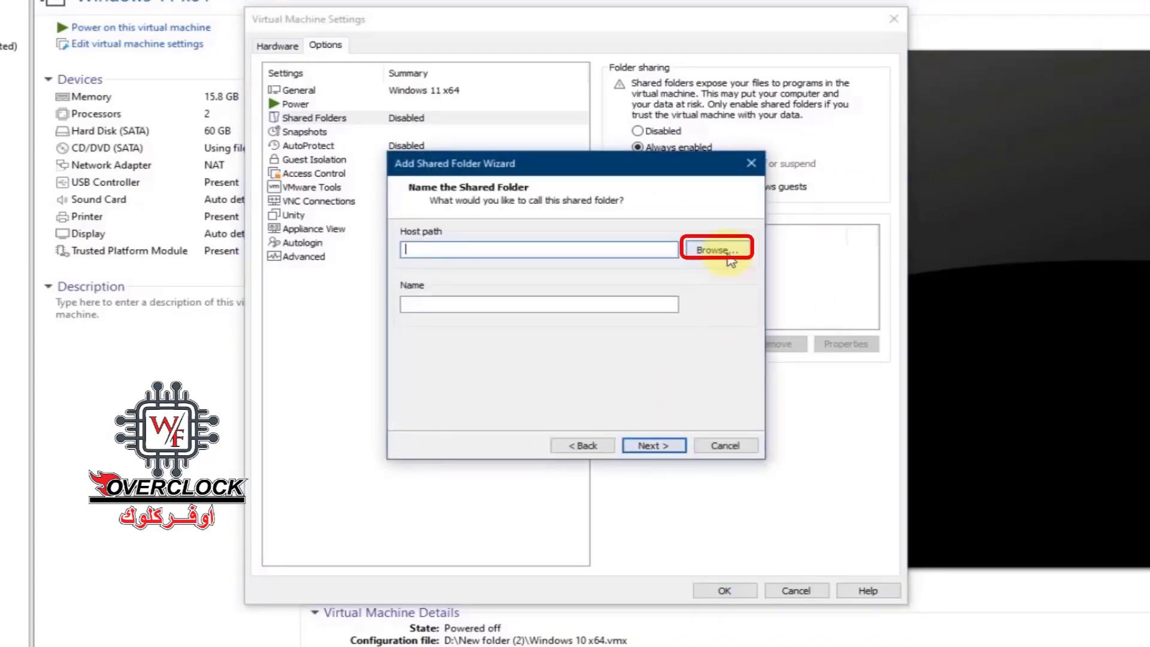
left_click(730, 257)
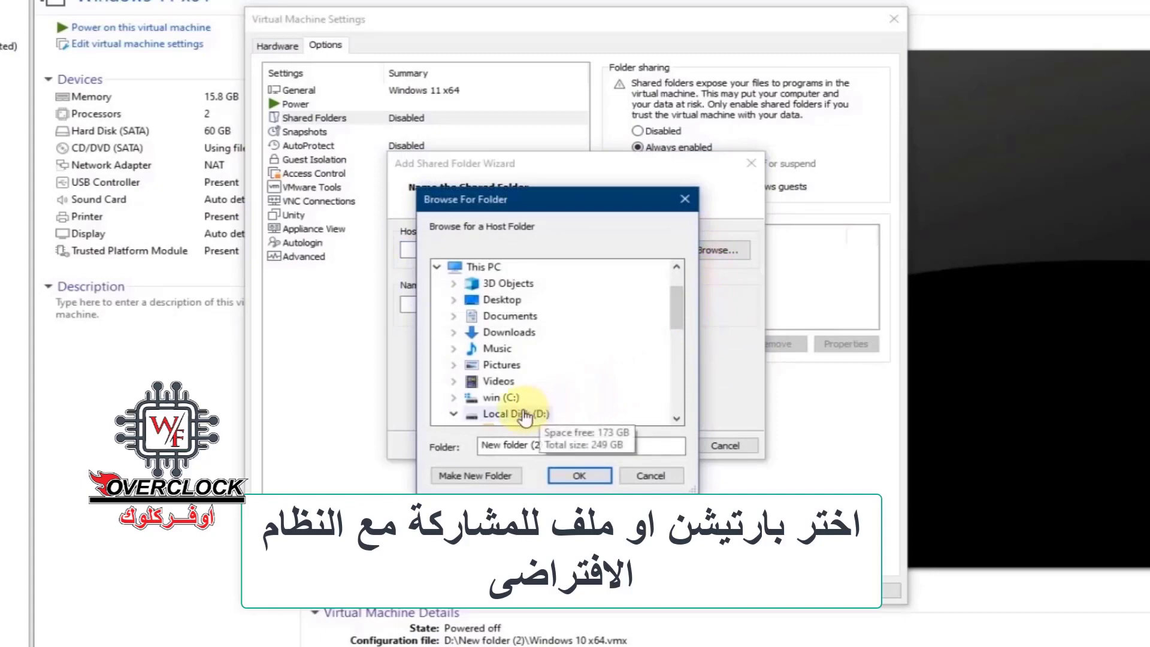
left_click(525, 414)
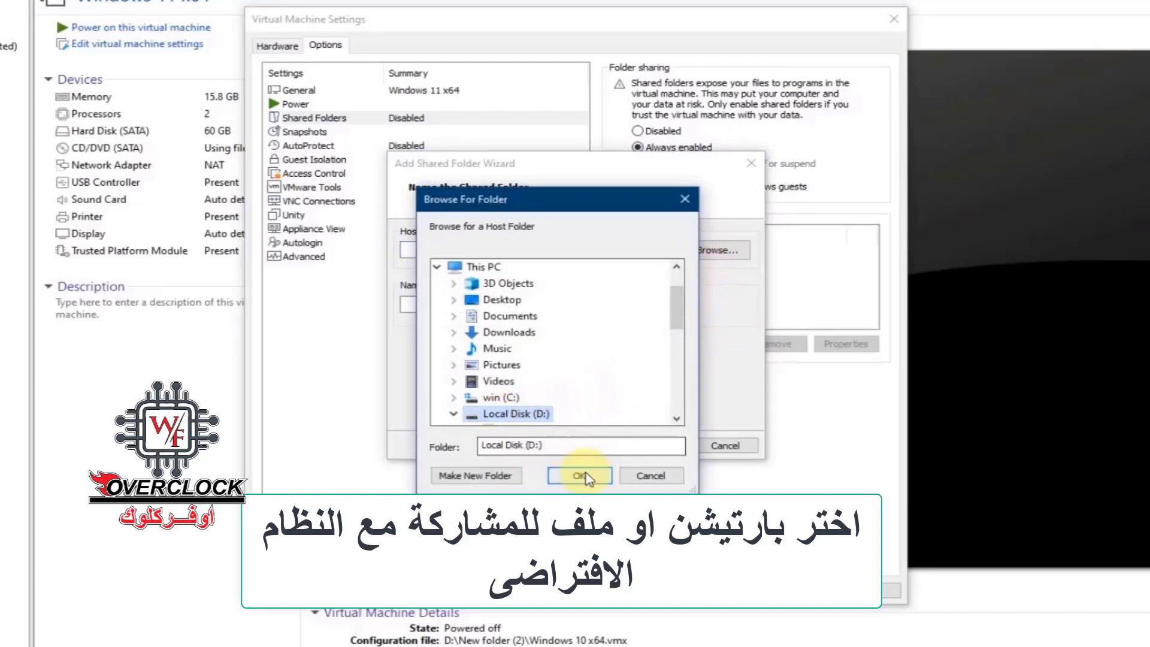
left_click(580, 476)
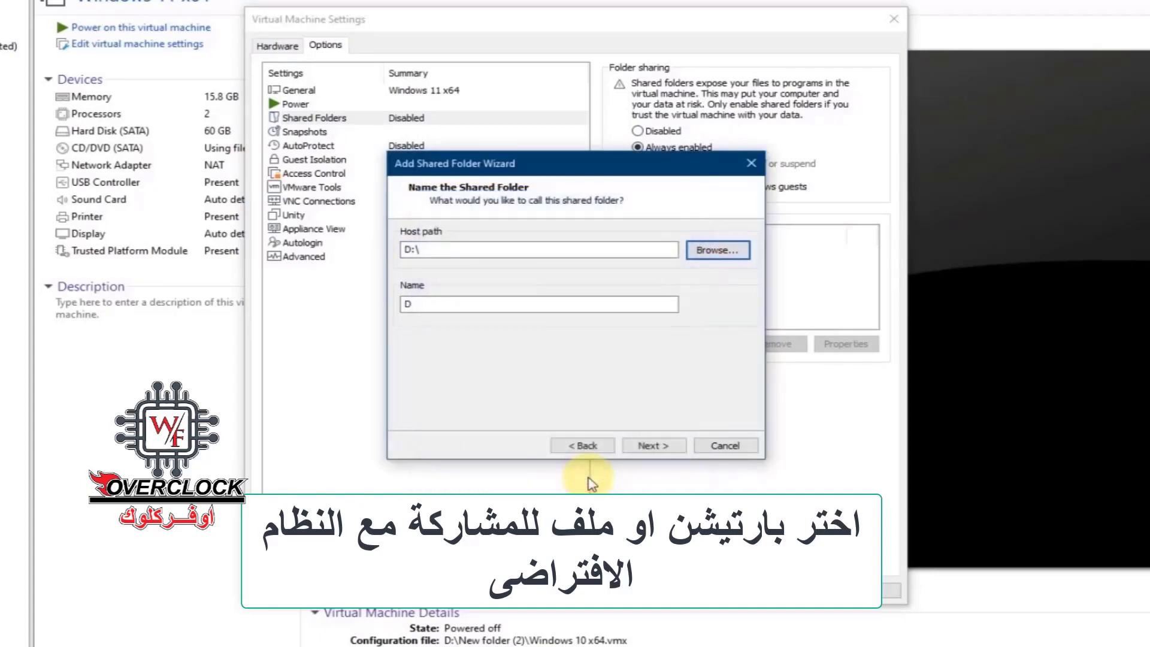
left_click(653, 445)
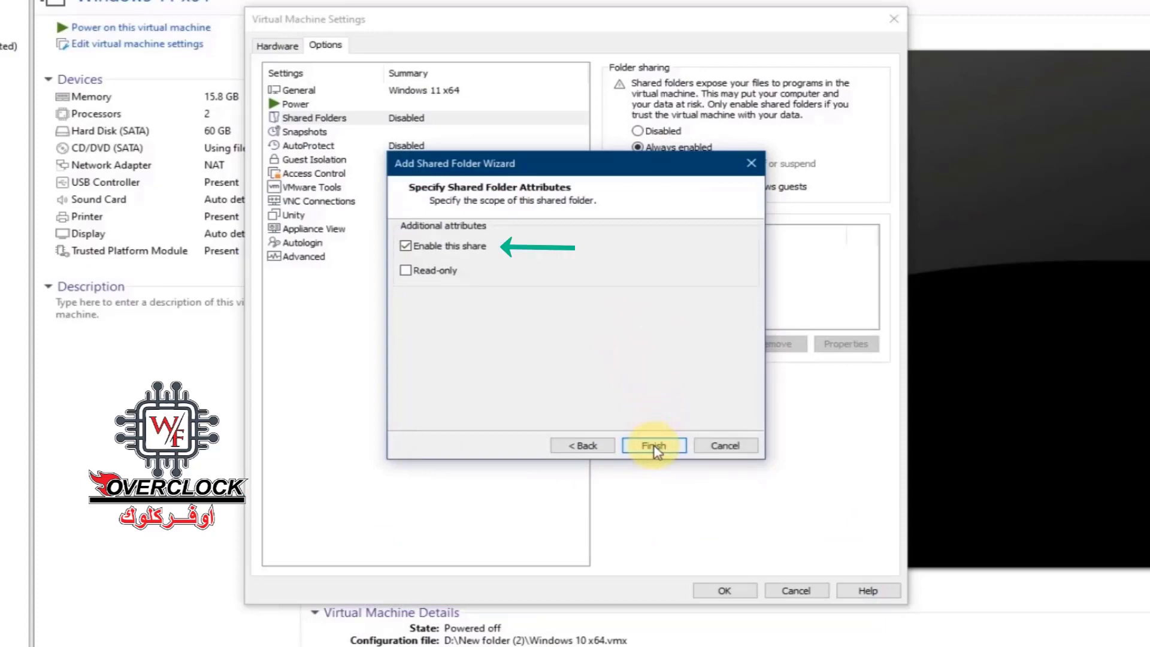
left_click(669, 453)
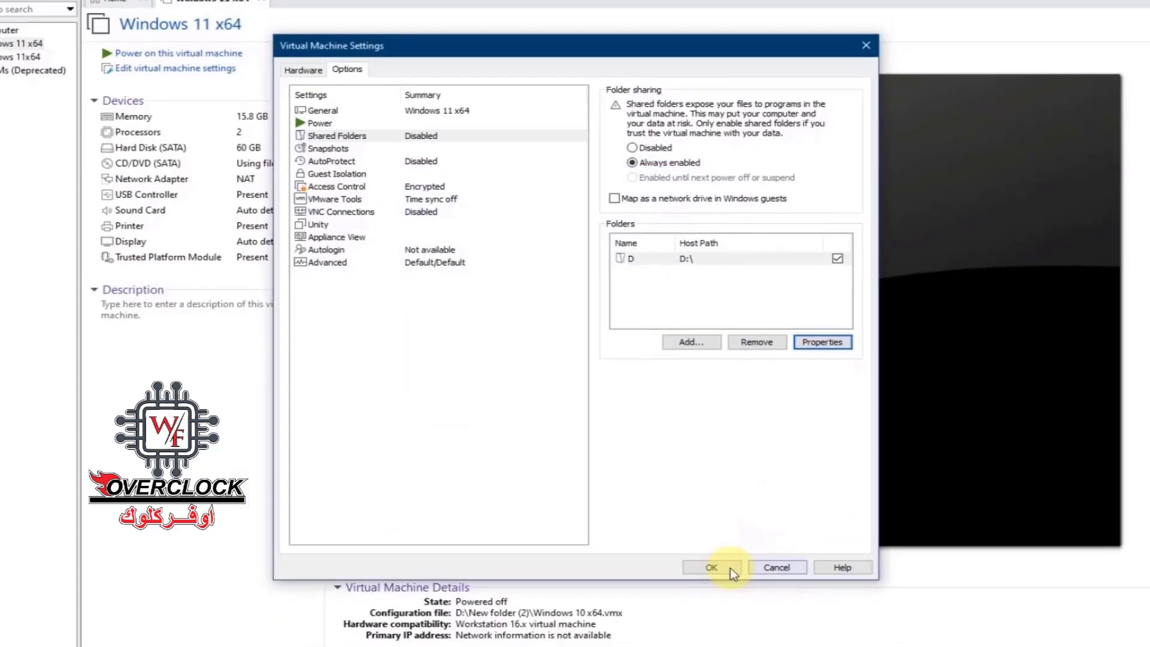
left_click(724, 591)
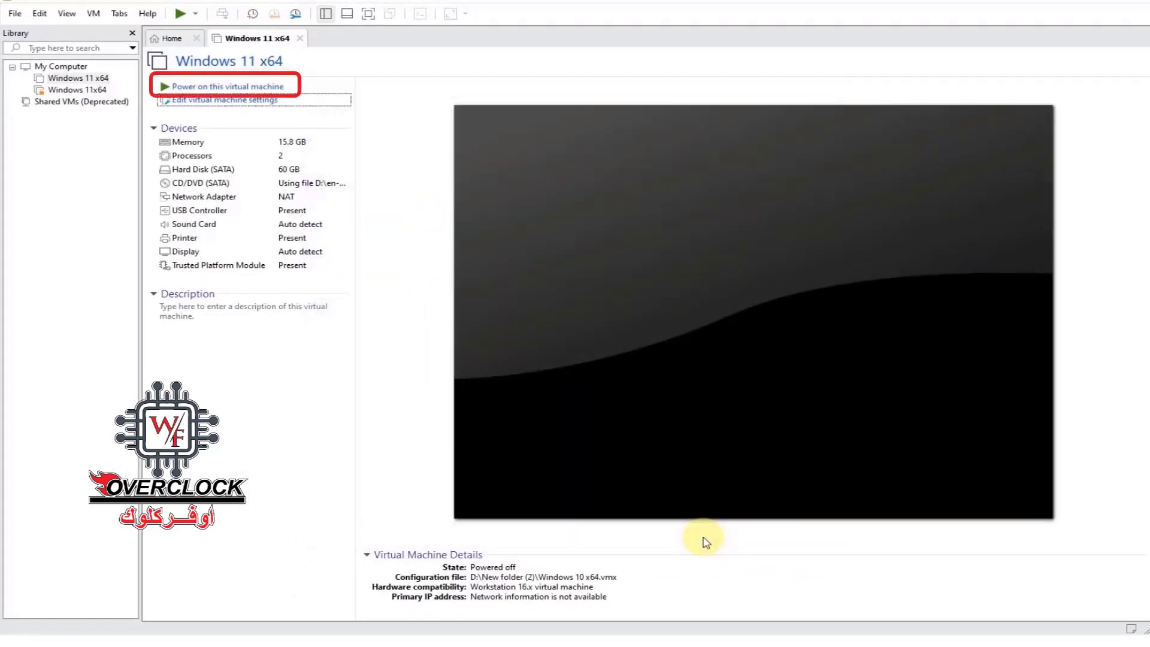
Step: Power on the VM, browse Network > vmware-host > Shared Folders in the guest, and select folder D
left_click(269, 88)
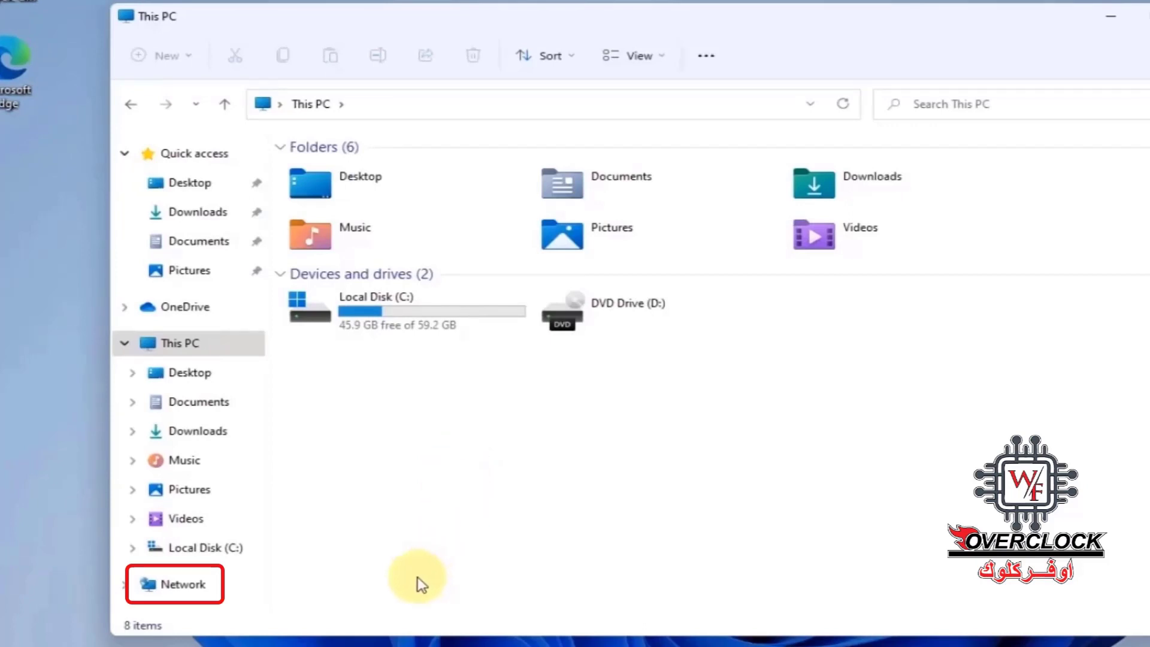
left_click(173, 590)
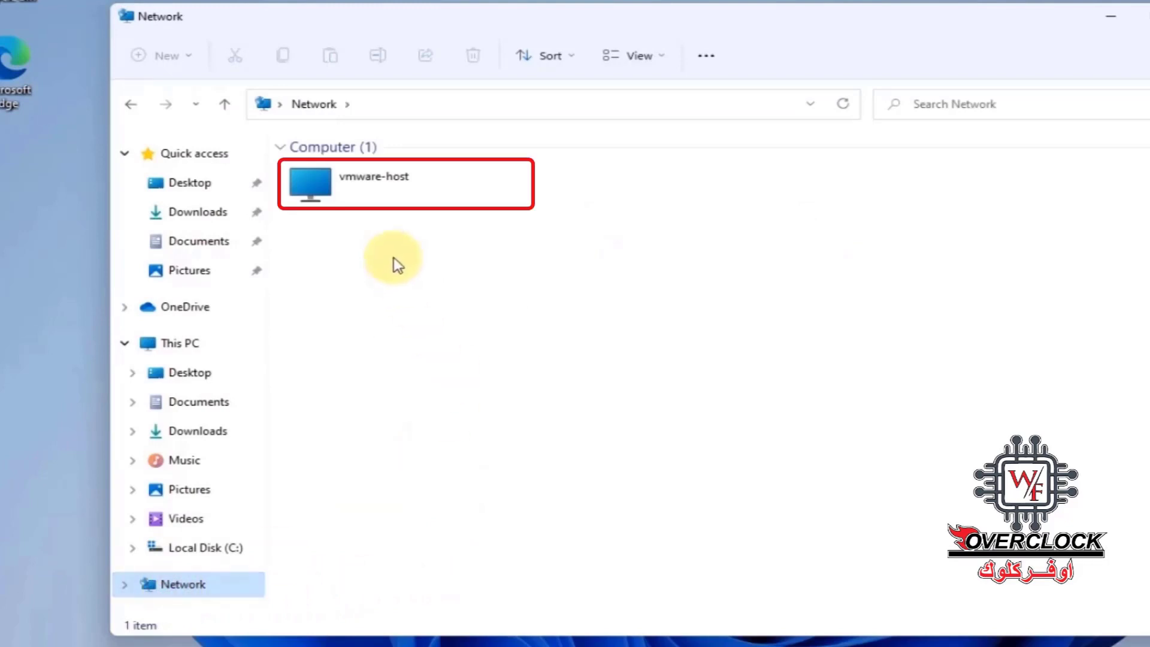
left_click(453, 195)
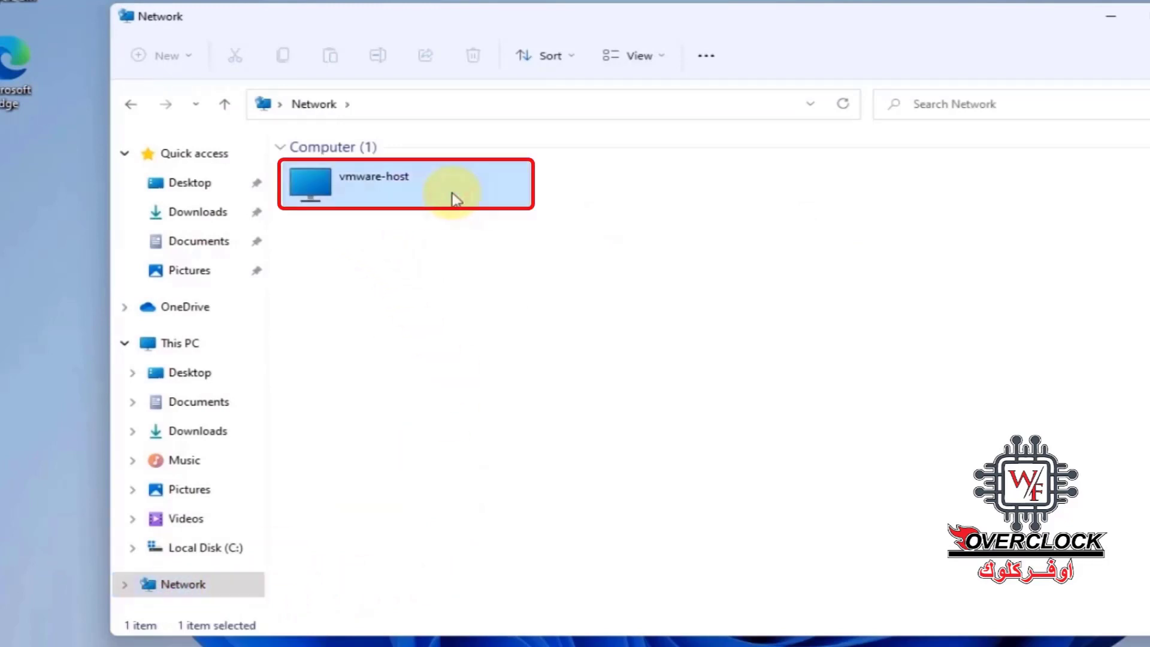
double_click(453, 192)
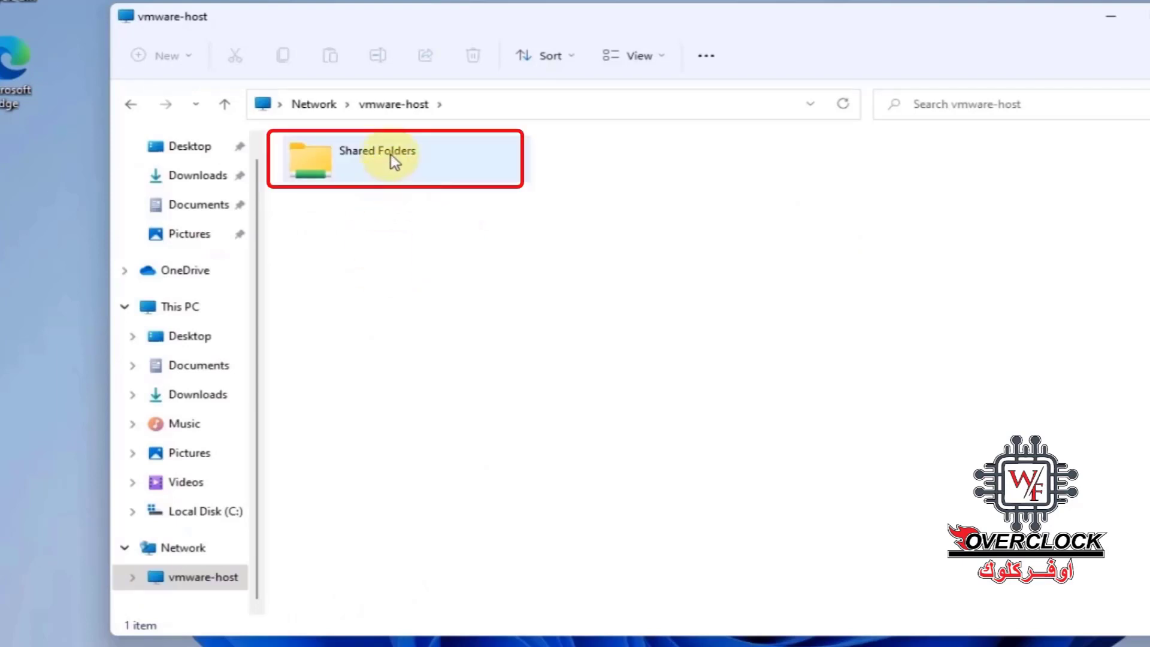
double_click(391, 155)
left_click(313, 190)
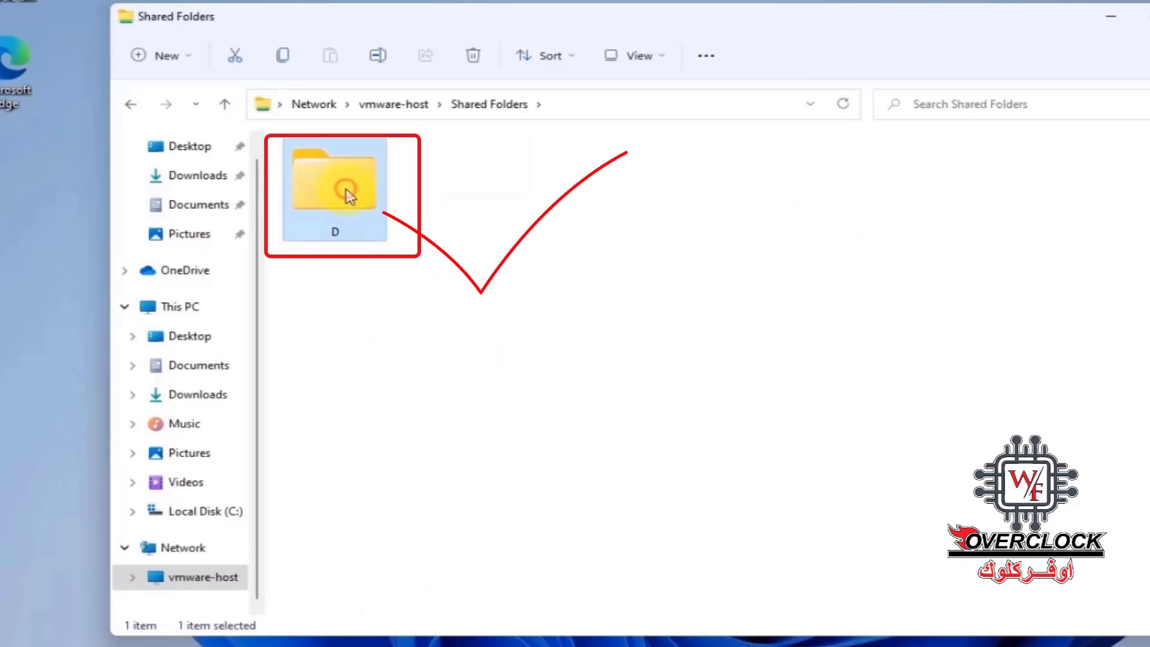